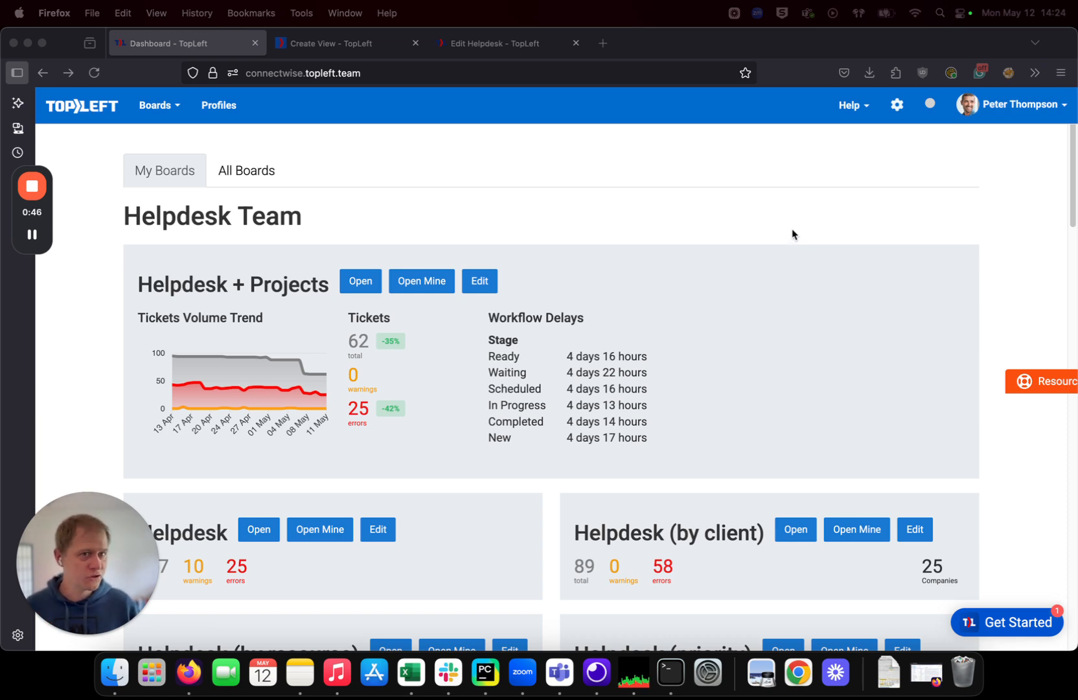
# Step: Turn on the New UI option in the account settings and save the settings
pyautogui.click(799, 228)
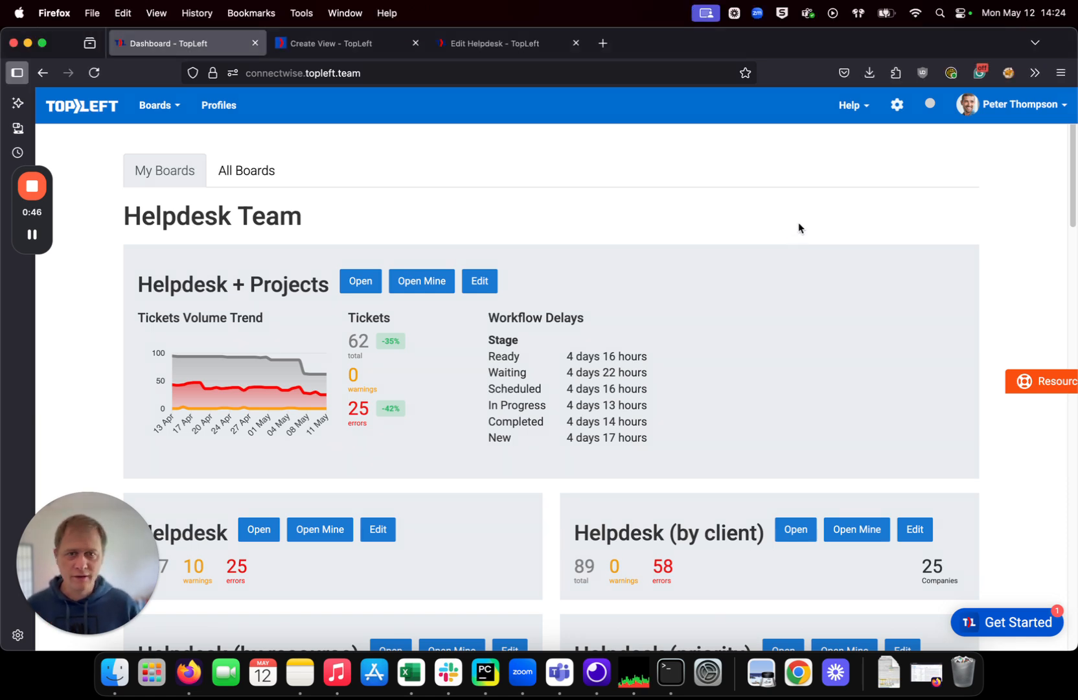
pyautogui.click(989, 113)
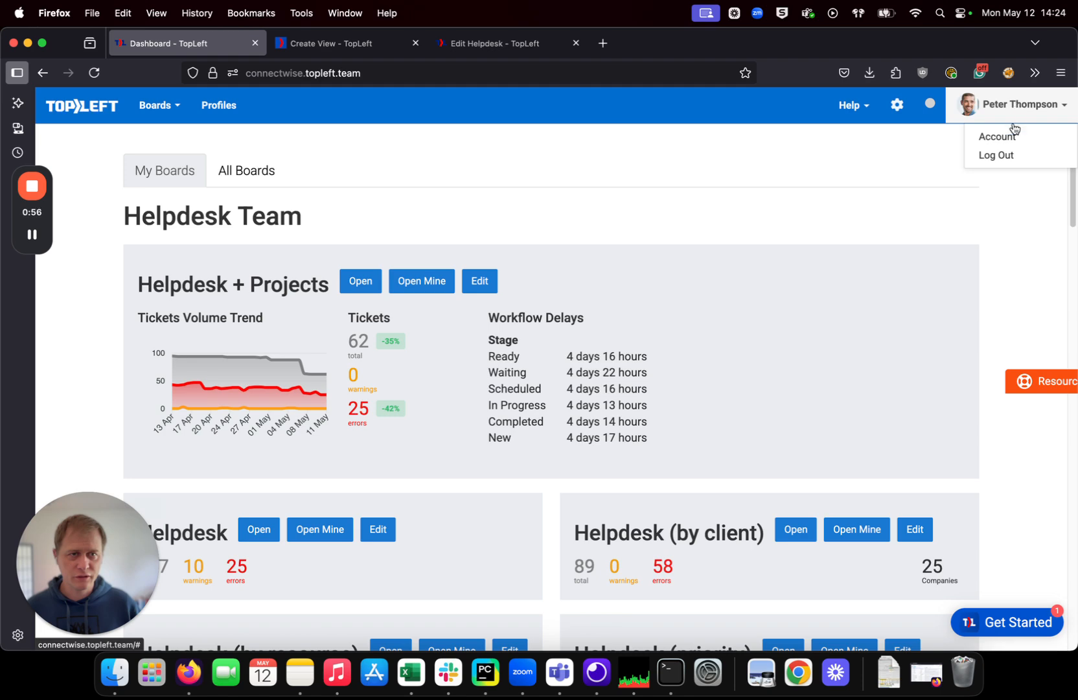
pyautogui.click(1008, 136)
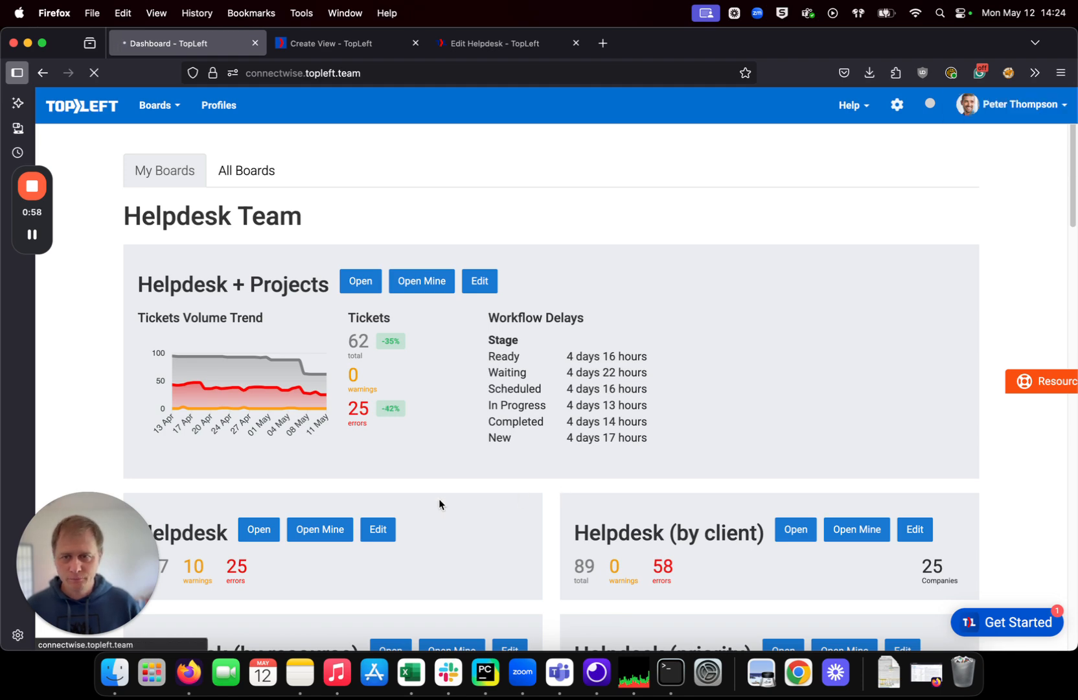
pyautogui.scroll(-2, 544, 473)
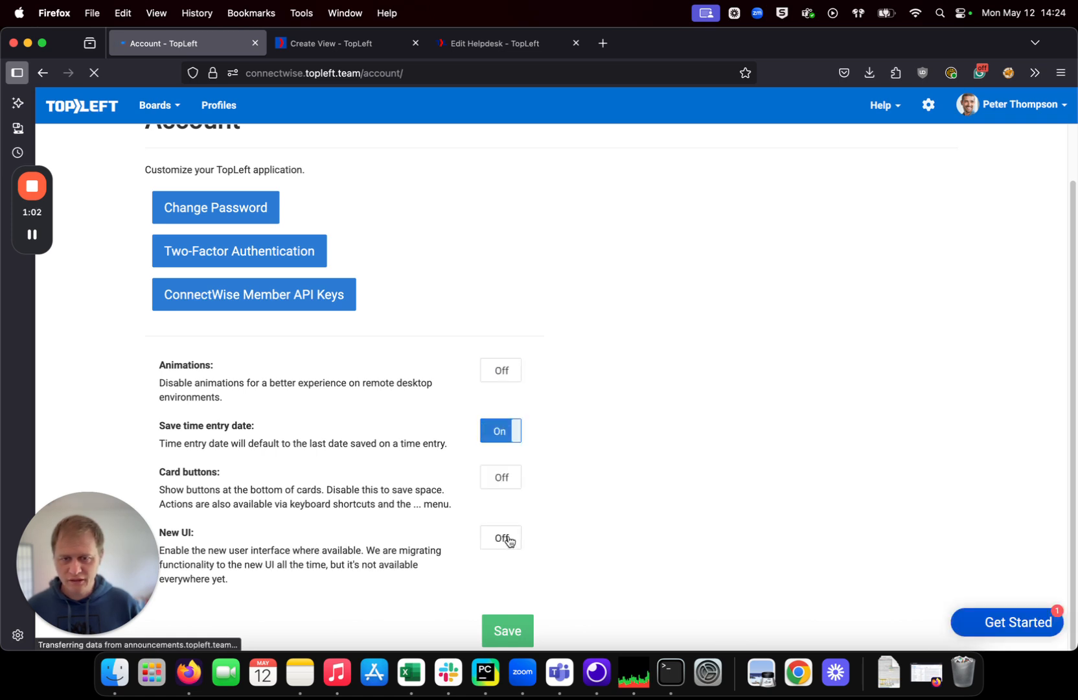
pyautogui.click(507, 540)
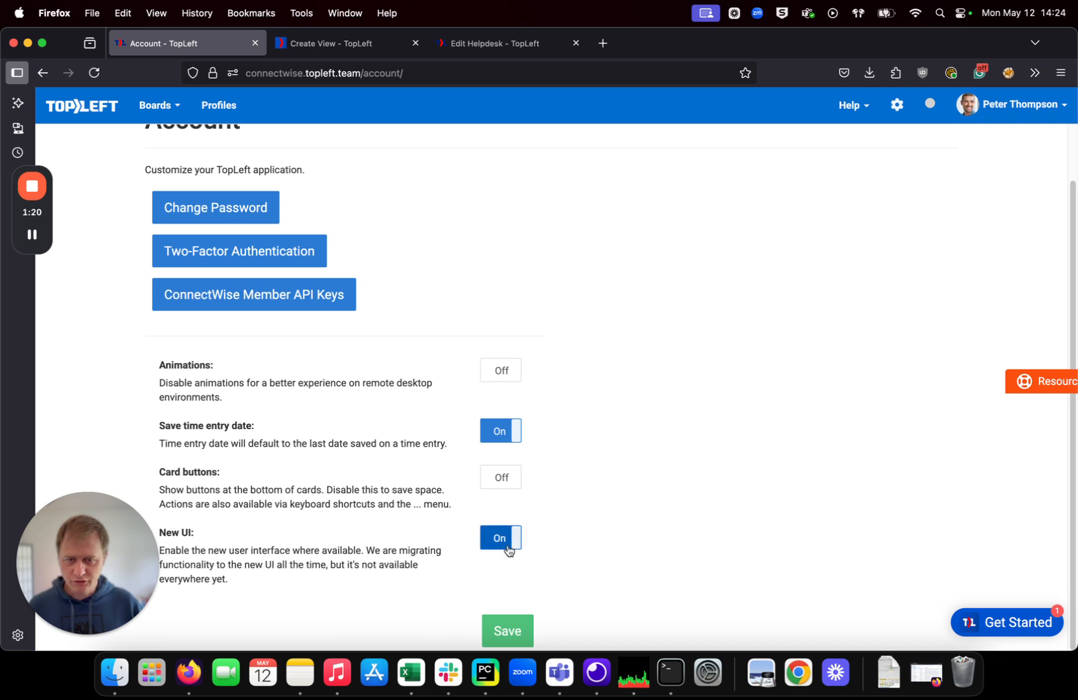
pyautogui.click(507, 630)
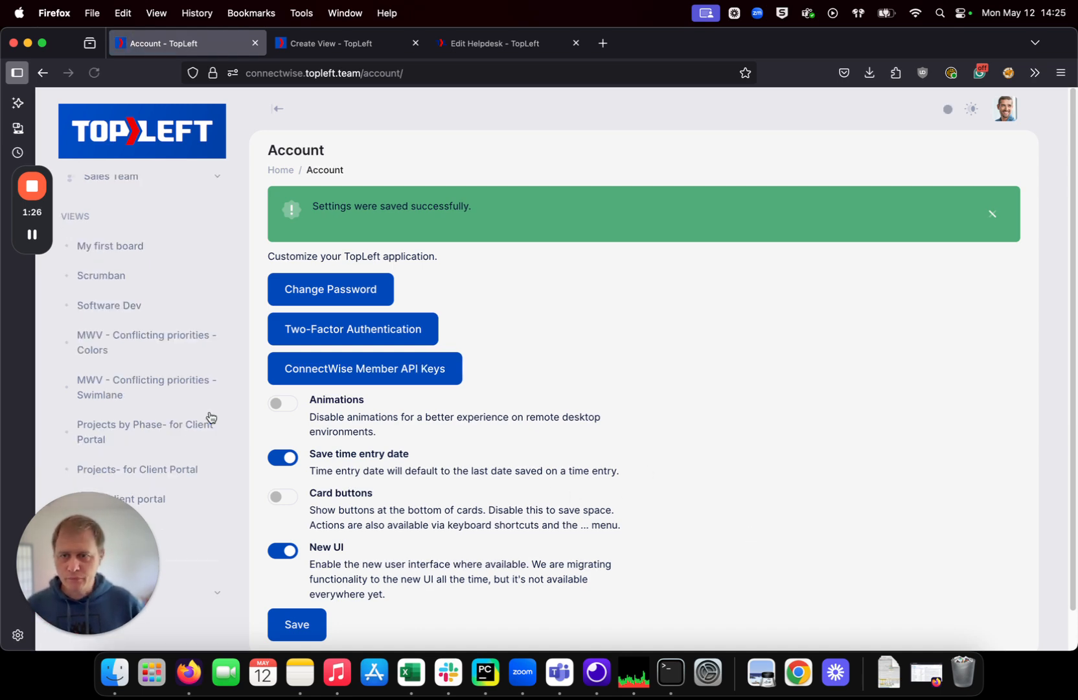
# Step: Start creating a new view that shows ConnectWise tickets
pyautogui.scroll(5, 177, 204)
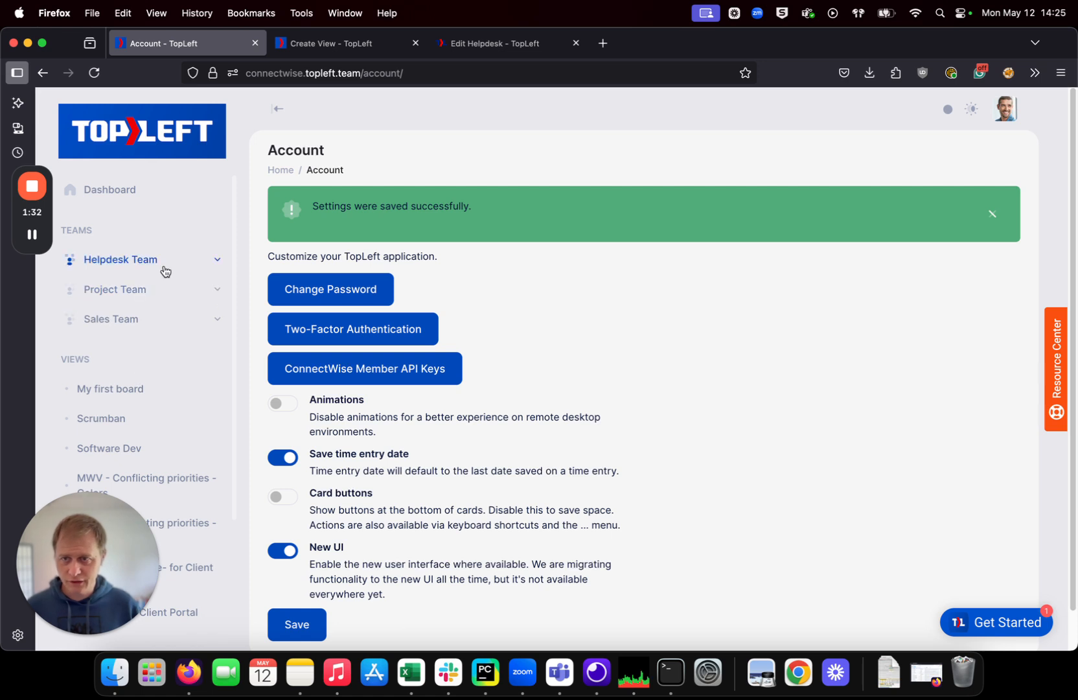
pyautogui.scroll(-4, 165, 362)
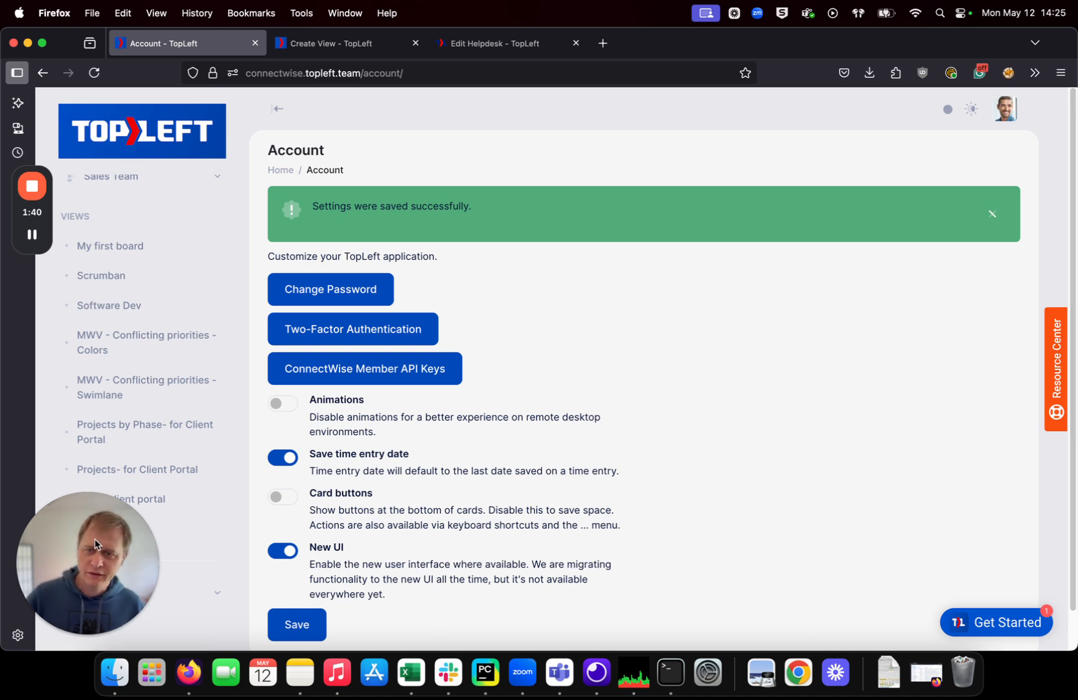
pyautogui.moveTo(96, 539); pyautogui.dragTo(104, 390)
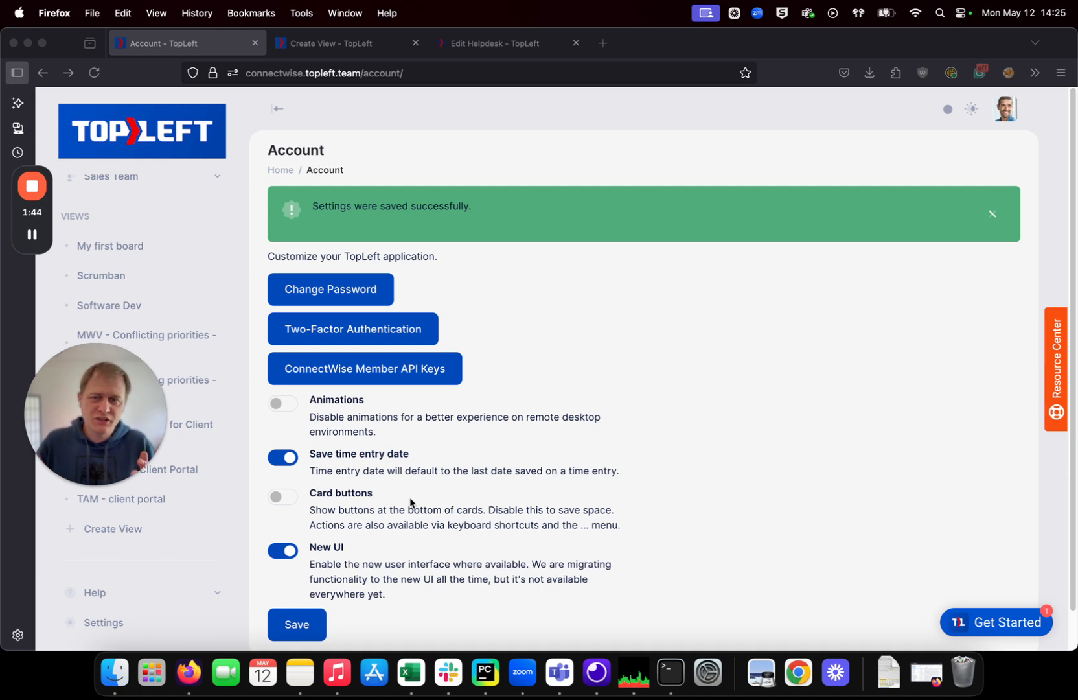
pyautogui.click(127, 534)
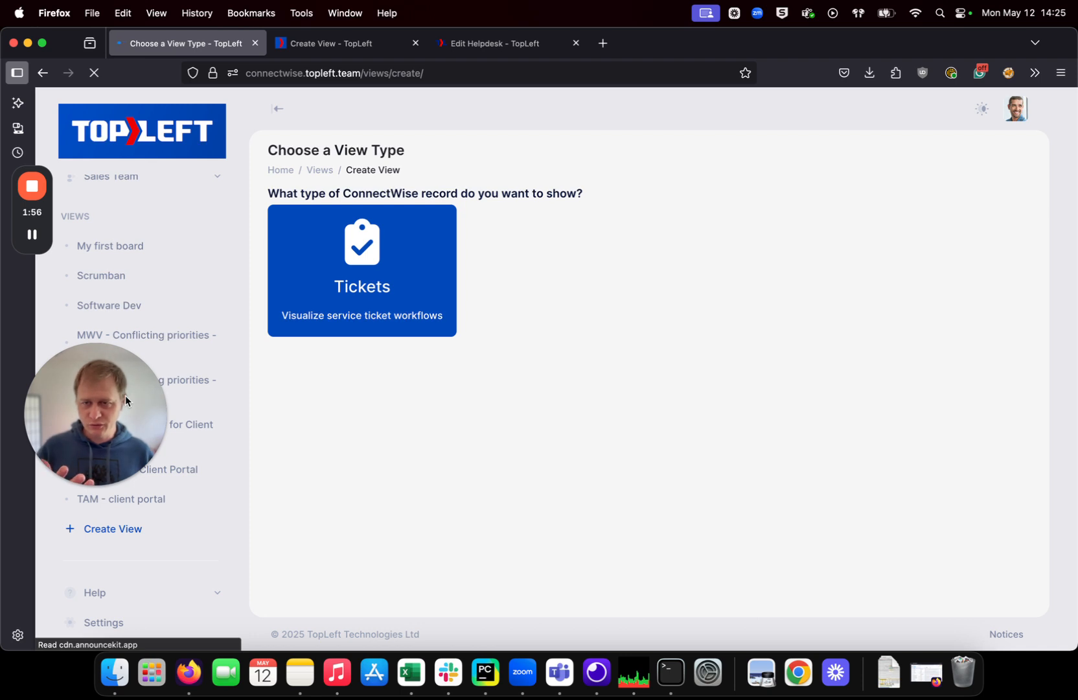
pyautogui.moveTo(123, 394); pyautogui.dragTo(137, 508)
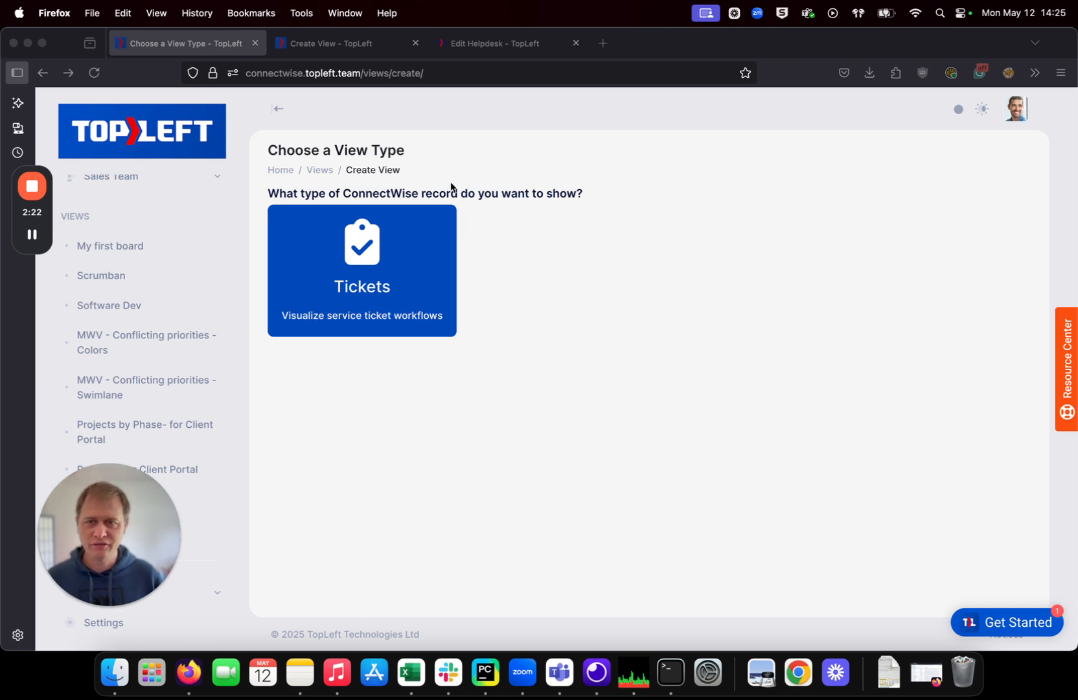
pyautogui.click(497, 221)
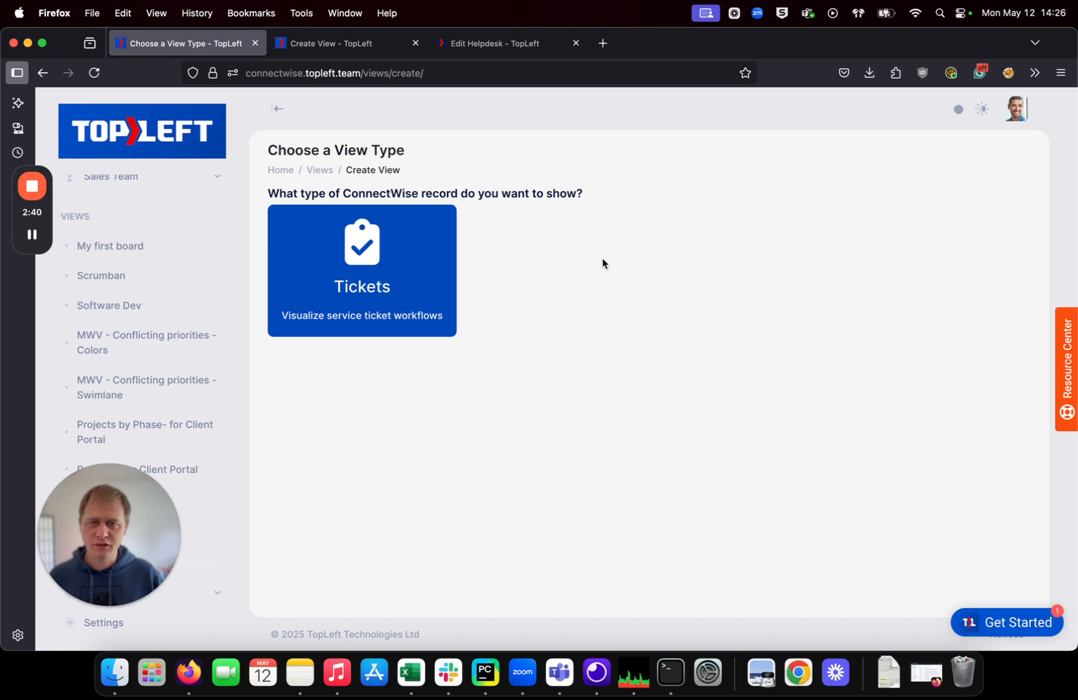
pyautogui.click(362, 261)
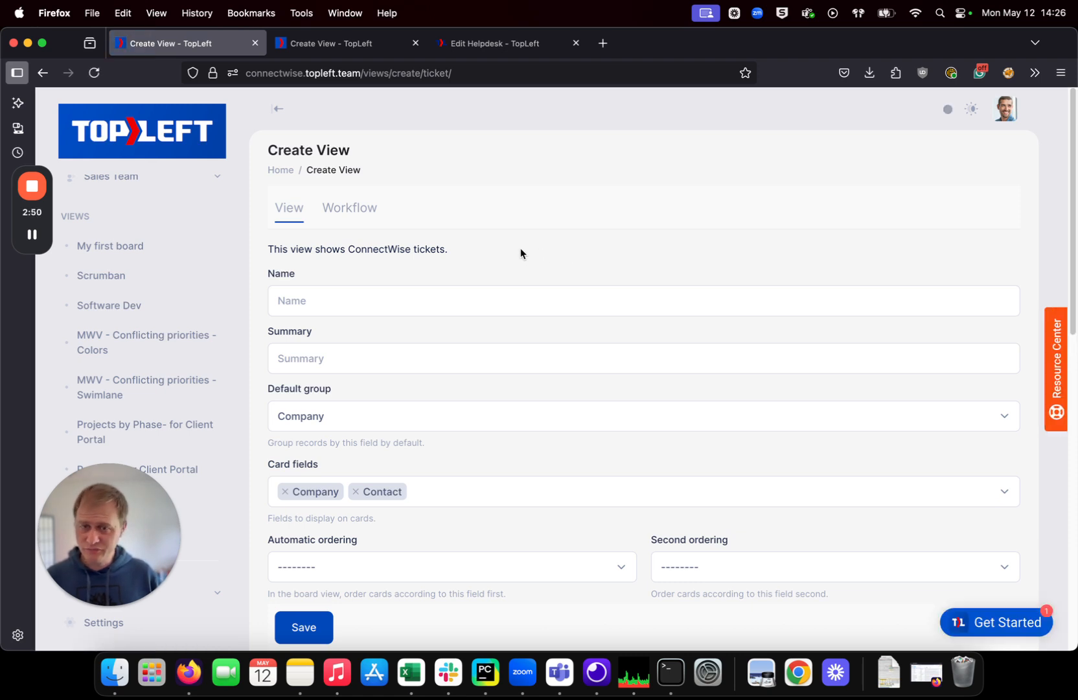
# Step: Examine the new ticket view's form, covering default group, card fields, ordering, filters and team options
pyautogui.scroll(-4, 609, 261)
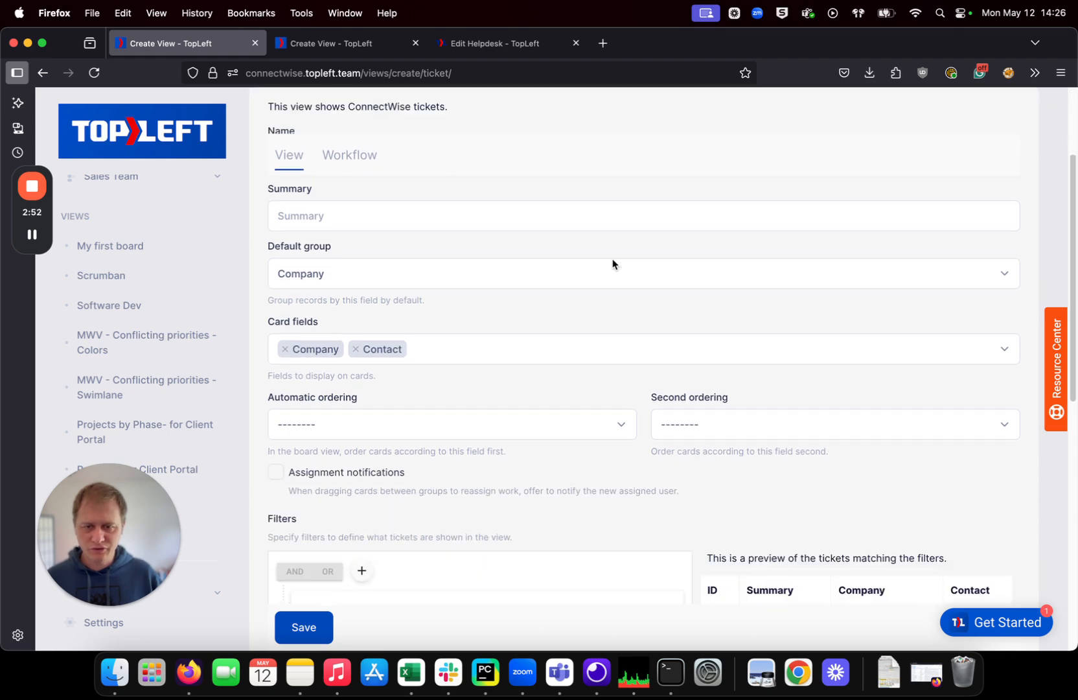
pyautogui.scroll(-2, 614, 264)
pyautogui.scroll(4, 612, 263)
pyautogui.scroll(-6, 613, 263)
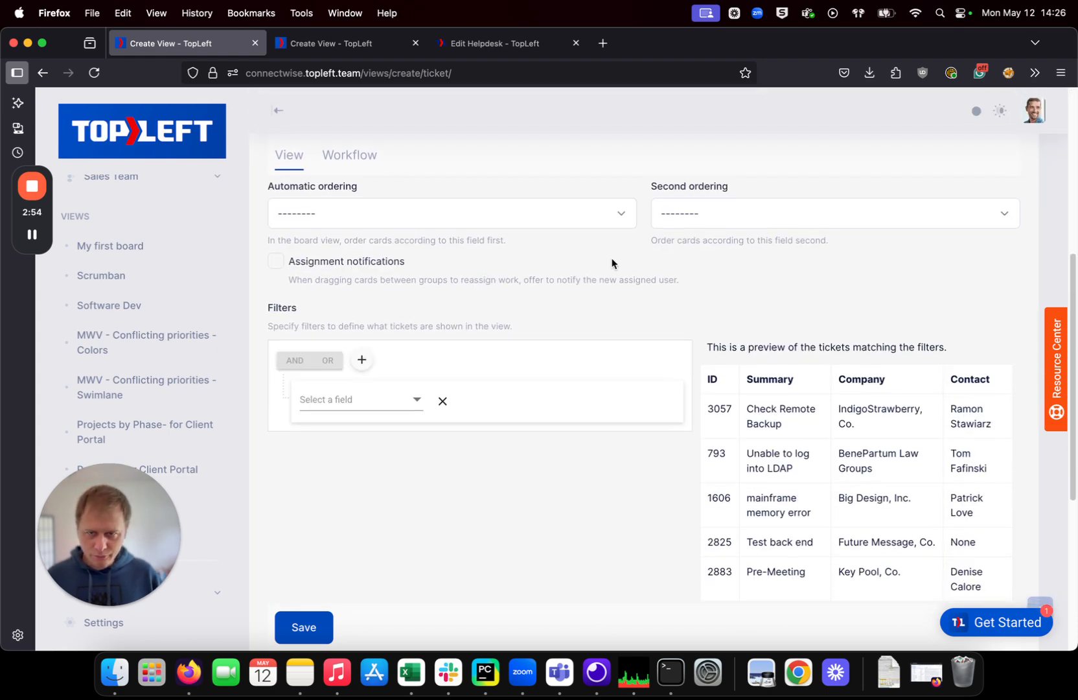
pyautogui.scroll(-3, 141, 293)
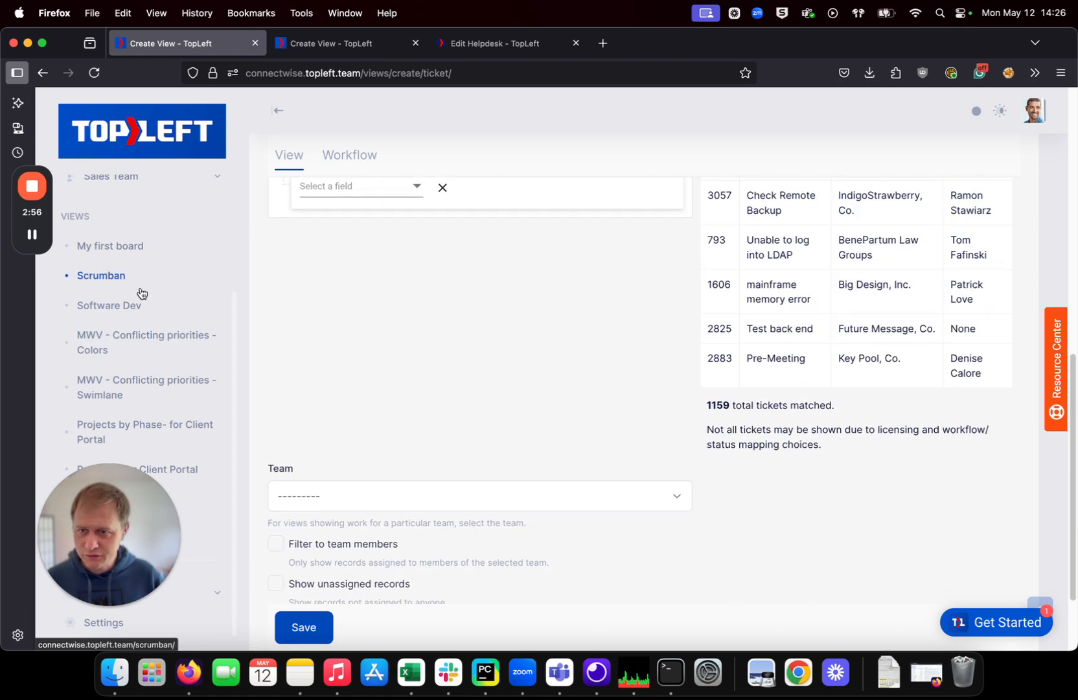
pyautogui.scroll(-1, 142, 293)
# Step: Open the Helpdesk Team's "Helpdesk (new UI)" view for editing
pyautogui.moveTo(111, 532); pyautogui.dragTo(331, 495)
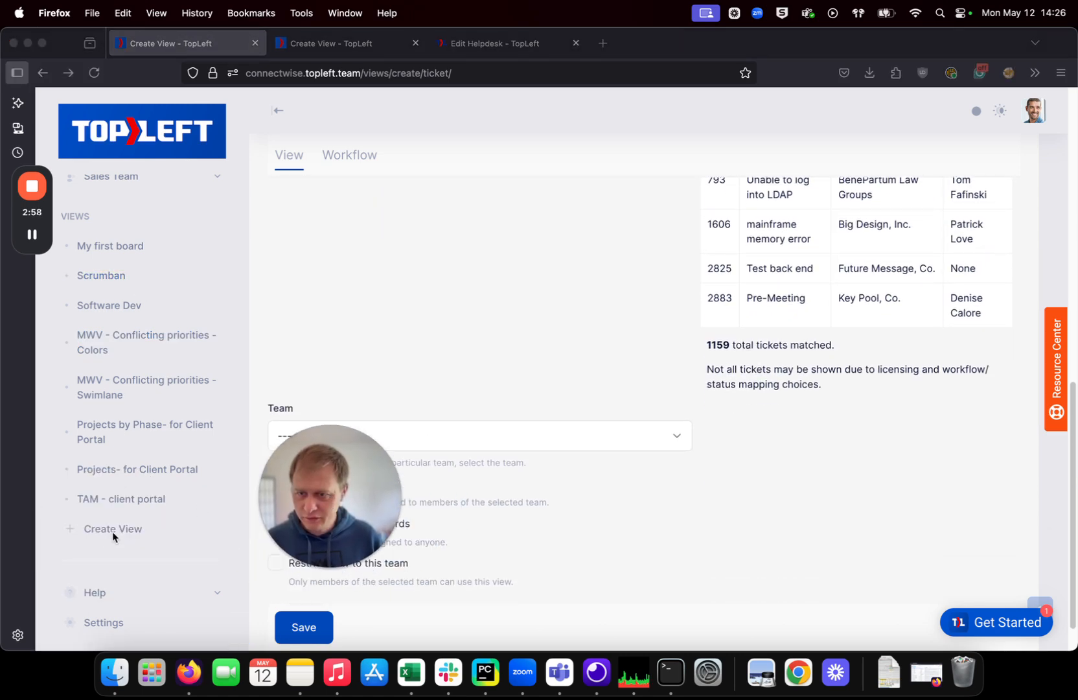
pyautogui.scroll(4, 116, 318)
pyautogui.click(127, 260)
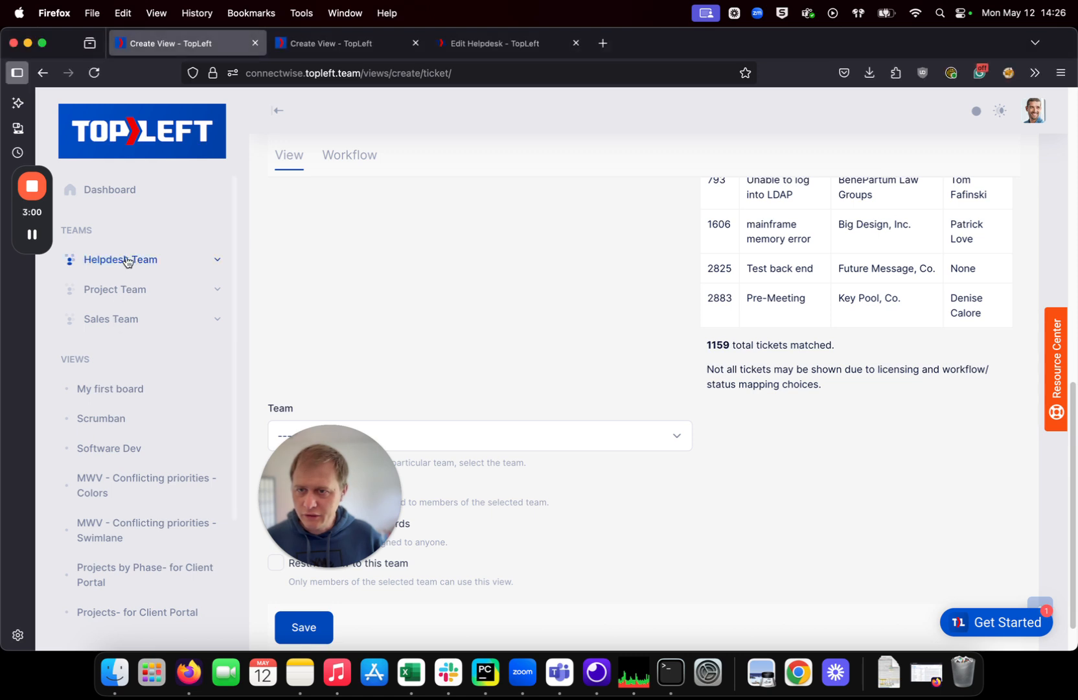
pyautogui.click(127, 260)
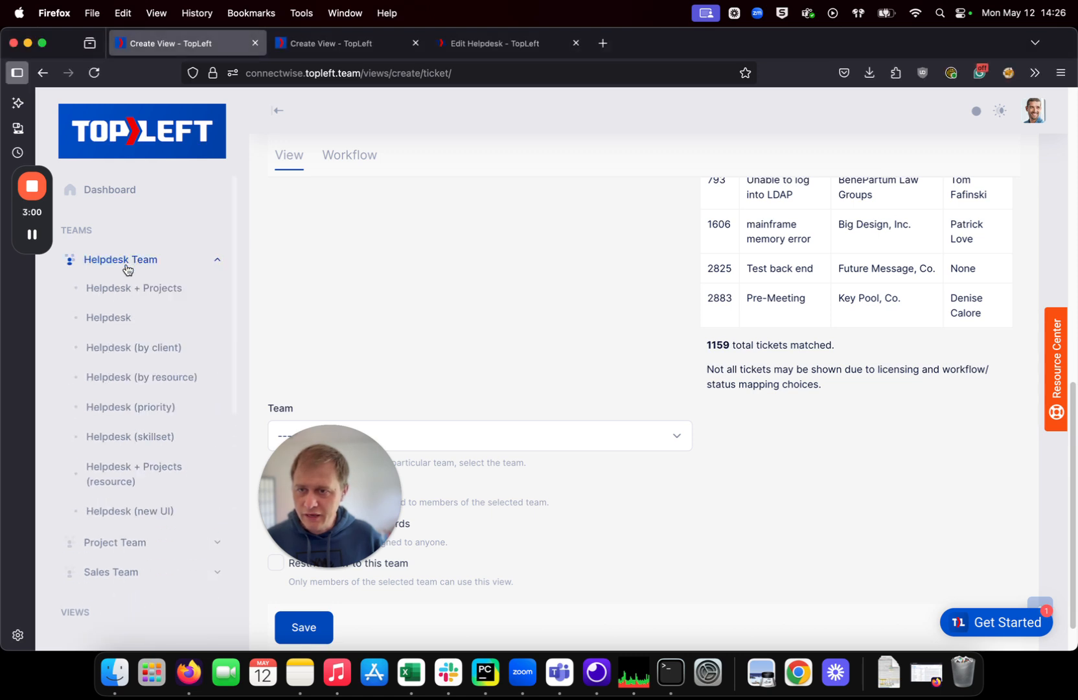
pyautogui.click(137, 512)
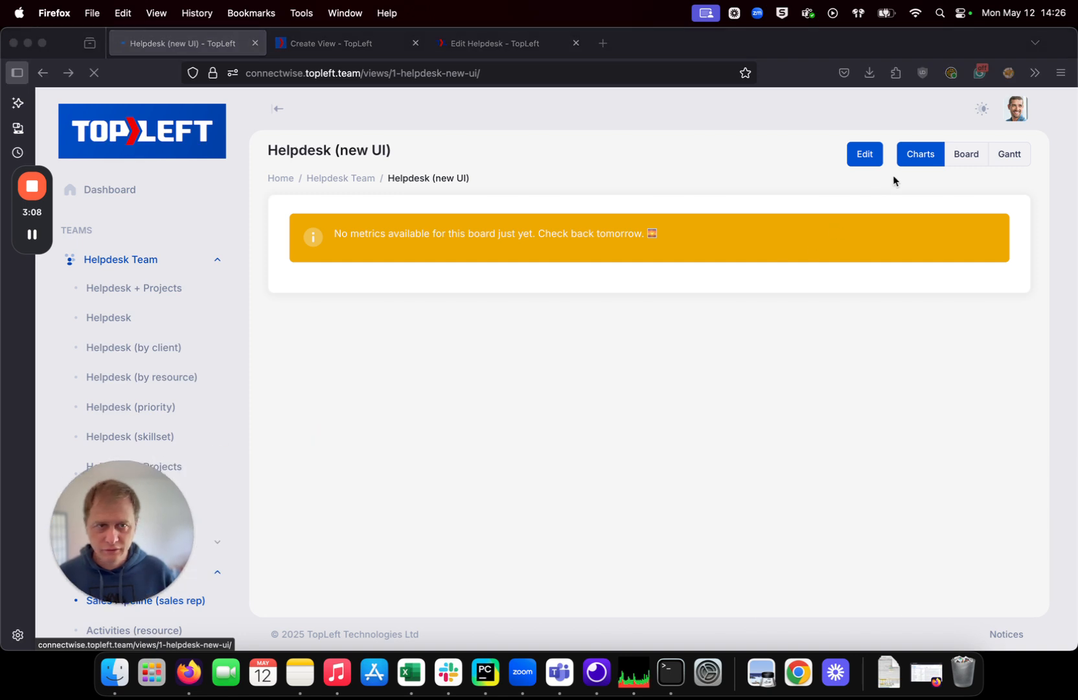
pyautogui.click(893, 181)
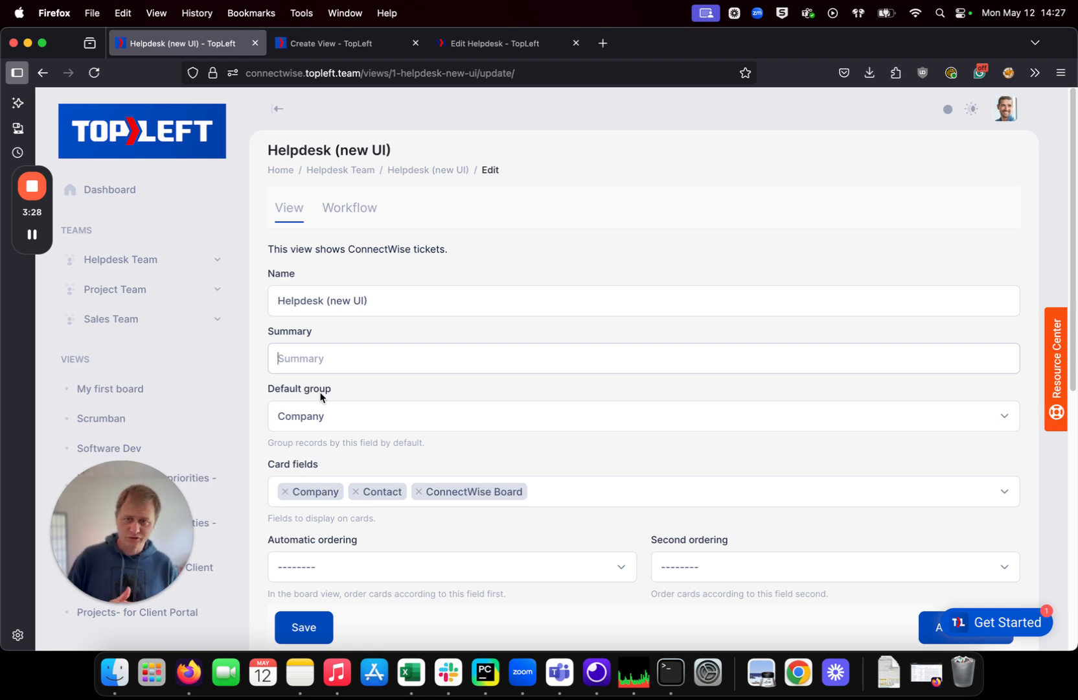
# Step: Switch to the old interface's Edit Helpdesk page and examine its name, description, card fields and swimlane settings
pyautogui.click(480, 41)
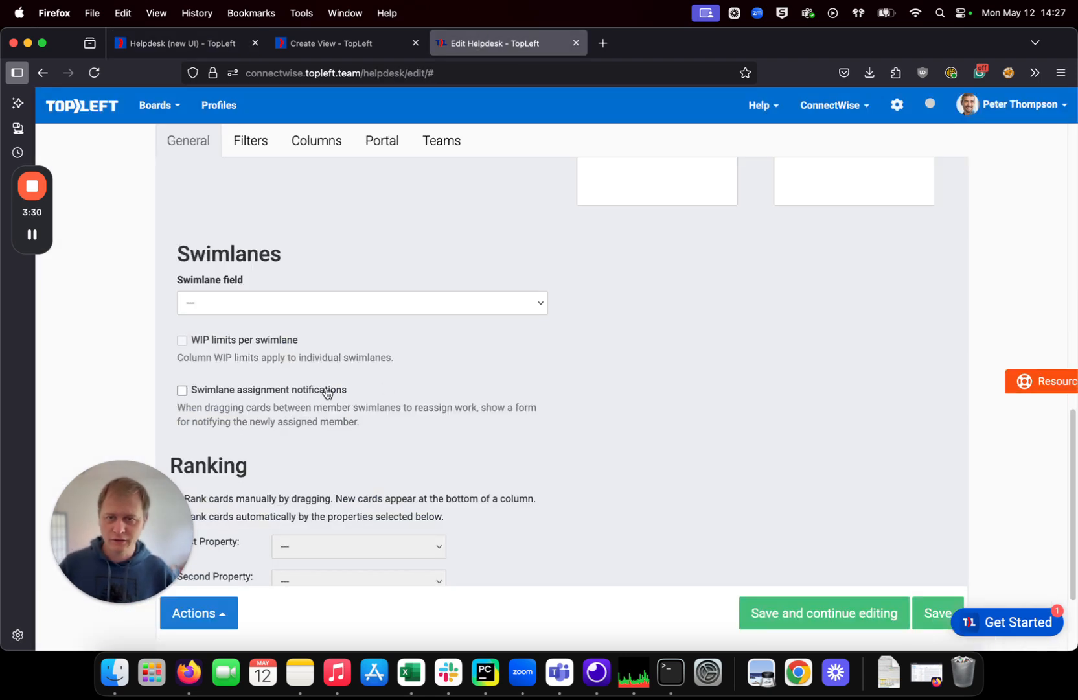
pyautogui.scroll(10, 257, 315)
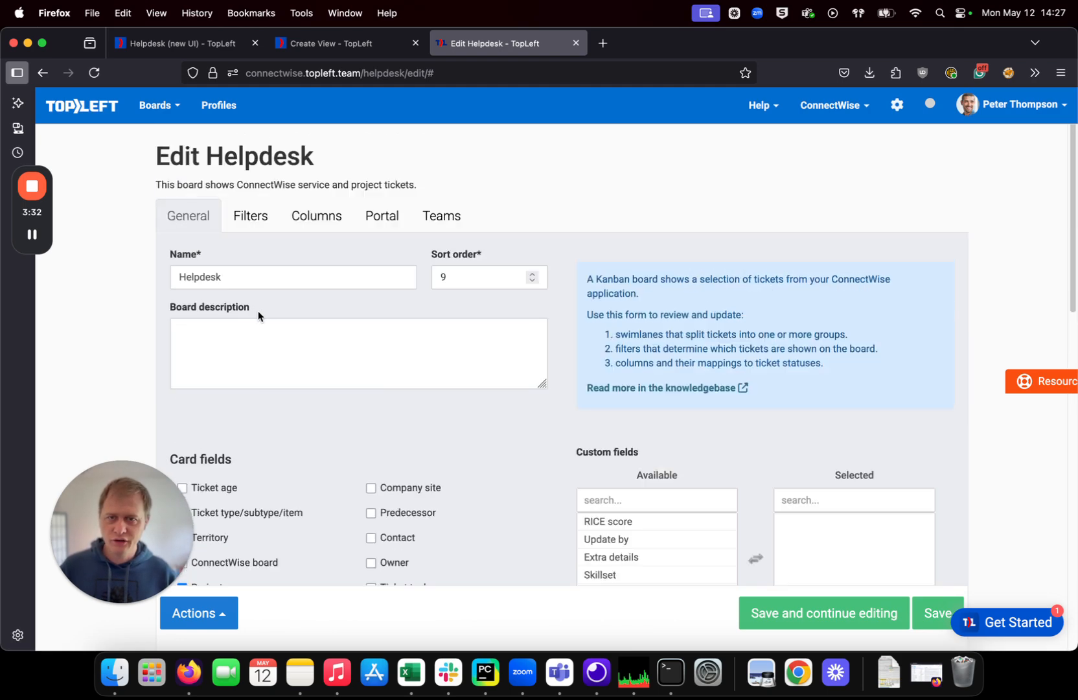
pyautogui.scroll(-6, 342, 366)
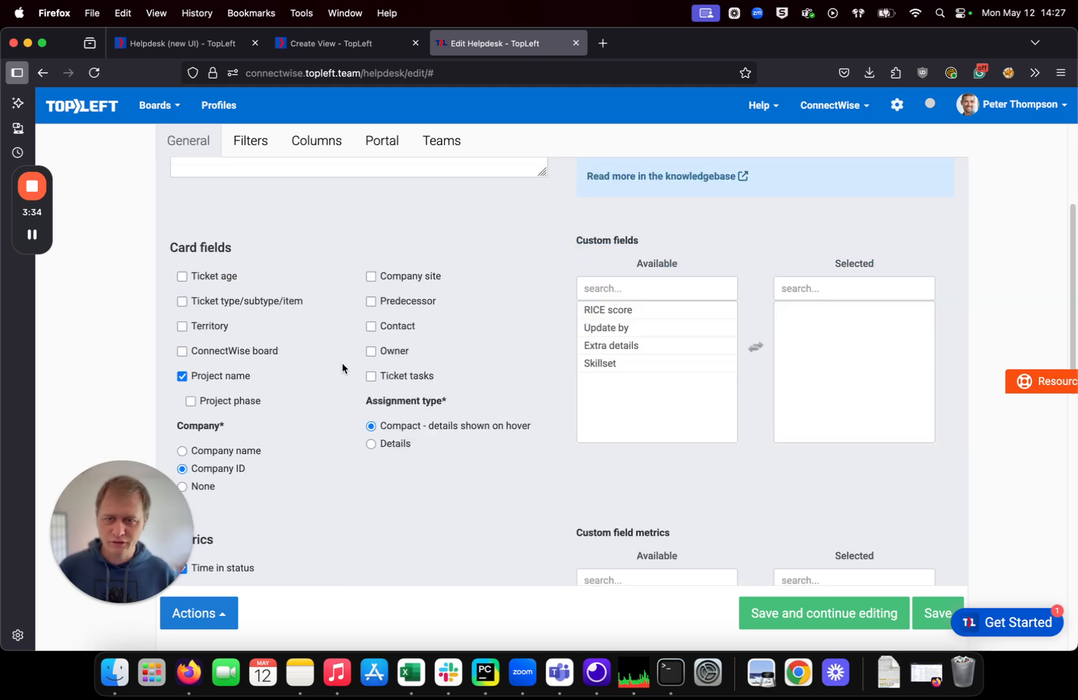
pyautogui.scroll(-4, 343, 367)
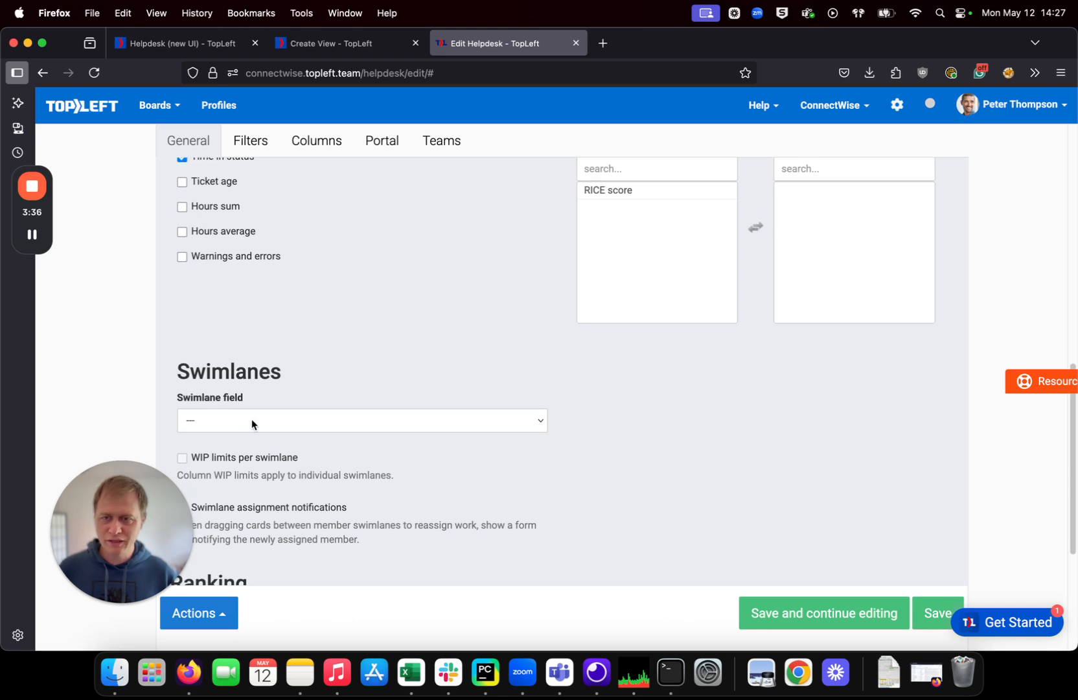
# Step: Return to the Helpdesk (new UI) edit form and view the Default group choices, keeping Company
pyautogui.click(206, 45)
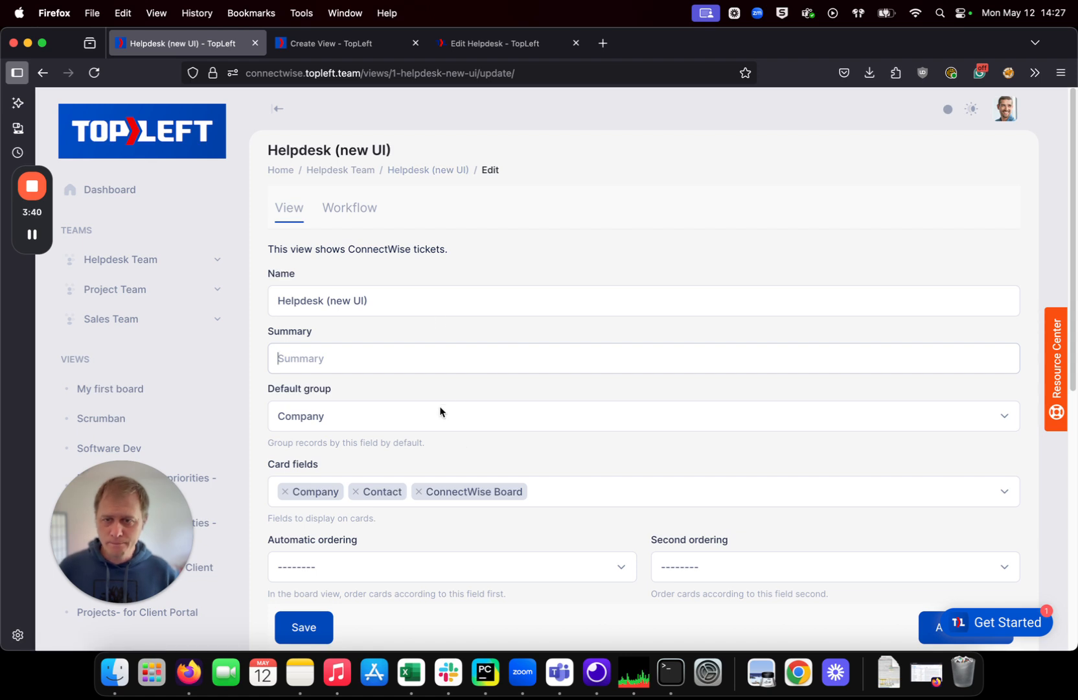
pyautogui.scroll(-2, 412, 388)
pyautogui.click(390, 337)
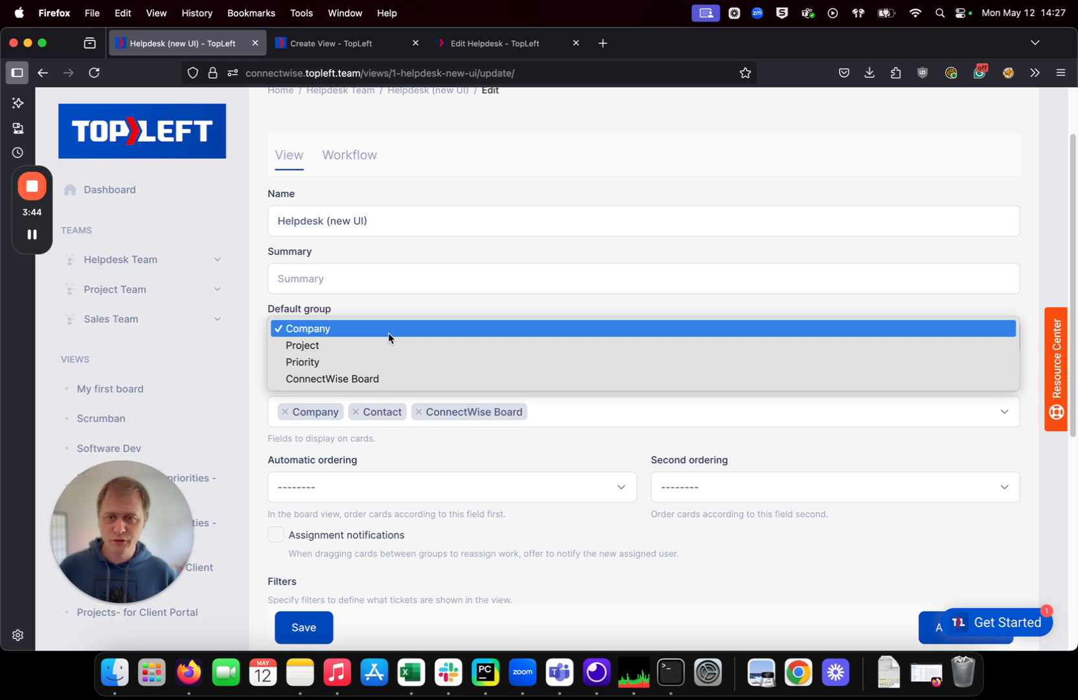
pyautogui.click(261, 329)
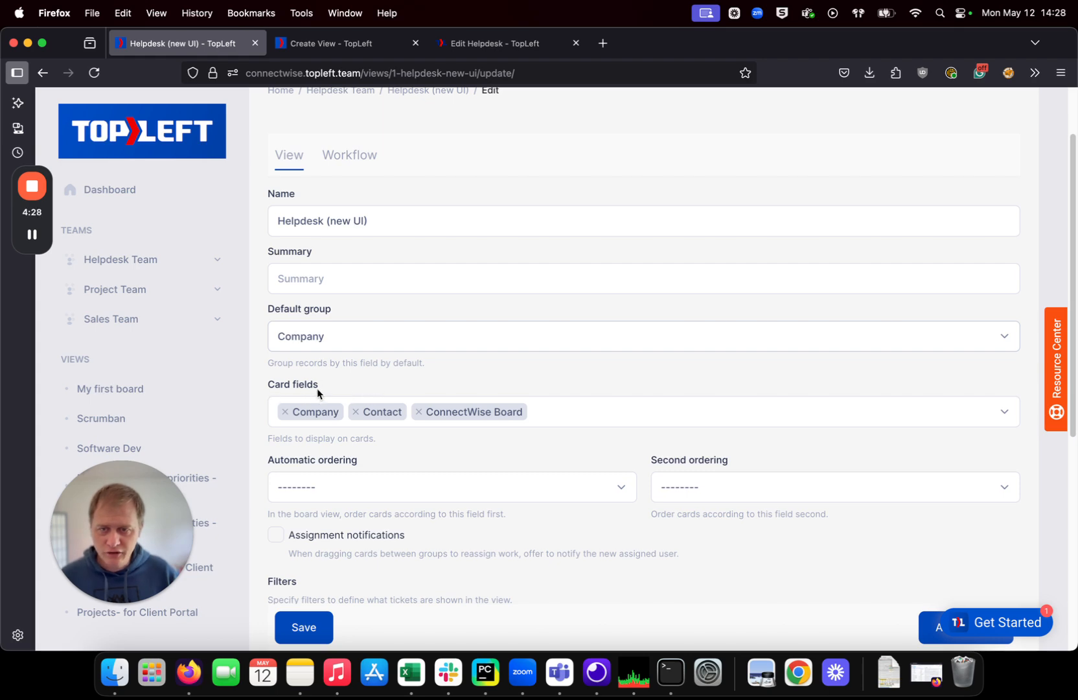
# Step: Compare the card fields on the old Edit Helpdesk page with the card field choices of Helpdesk (new UI)
pyautogui.click(446, 44)
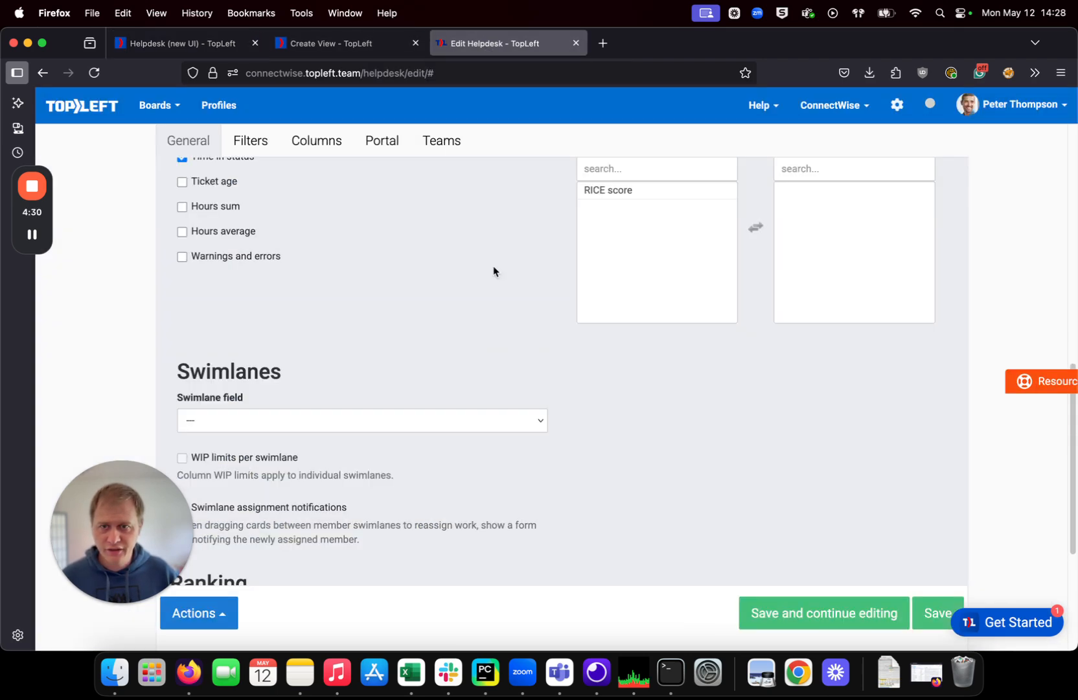
pyautogui.scroll(10, 337, 331)
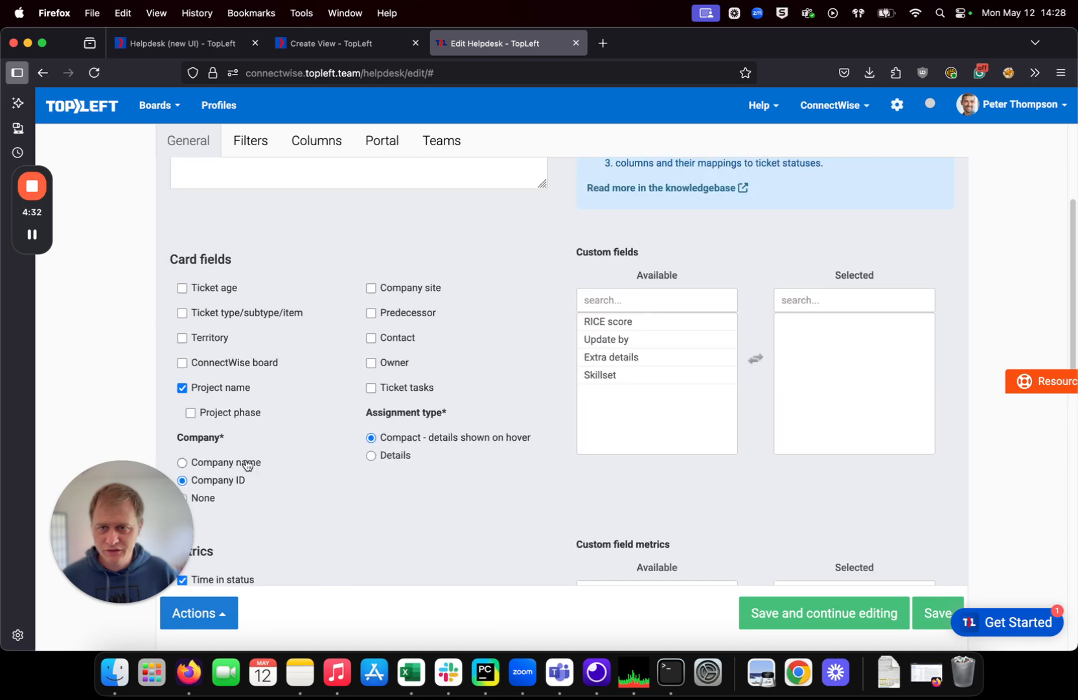
pyautogui.click(176, 44)
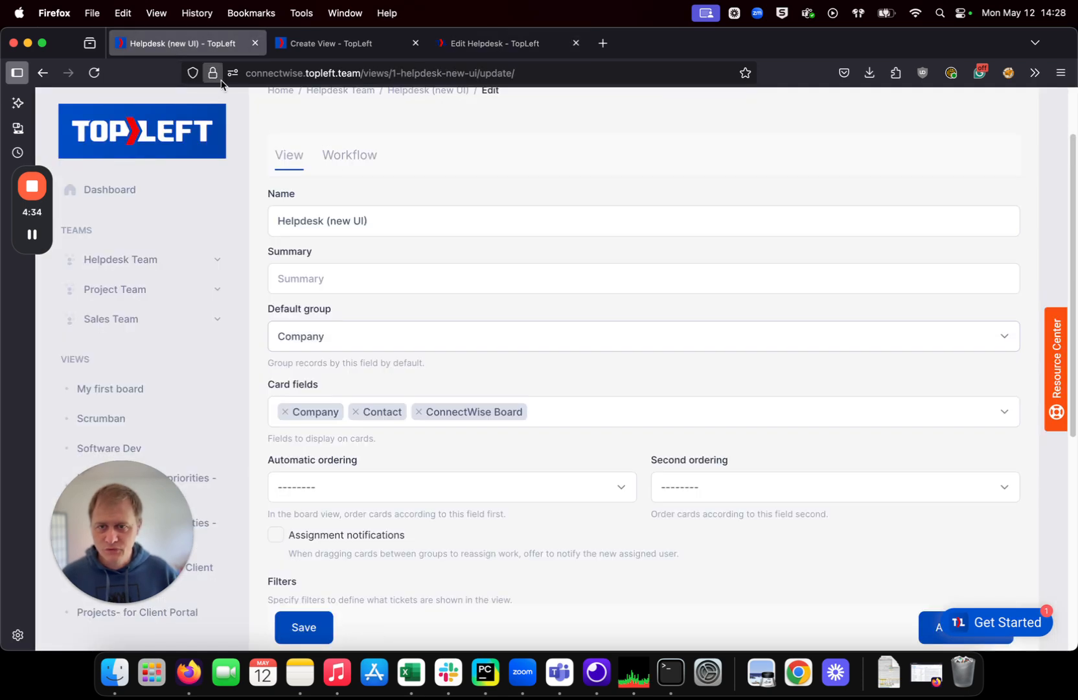
pyautogui.click(582, 422)
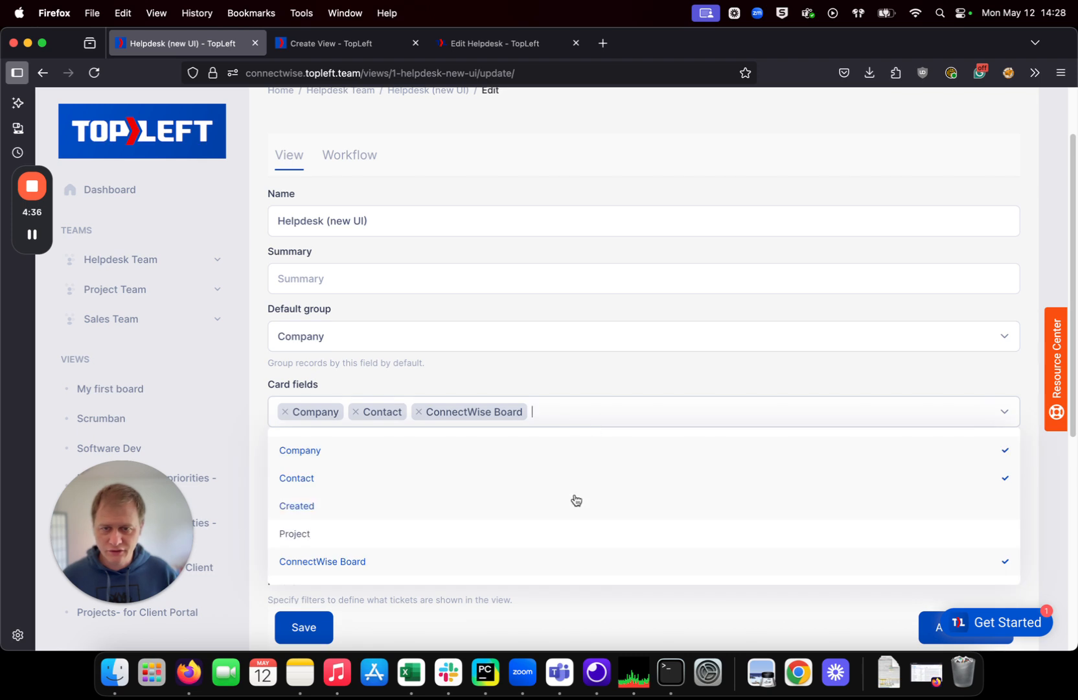
pyautogui.click(589, 378)
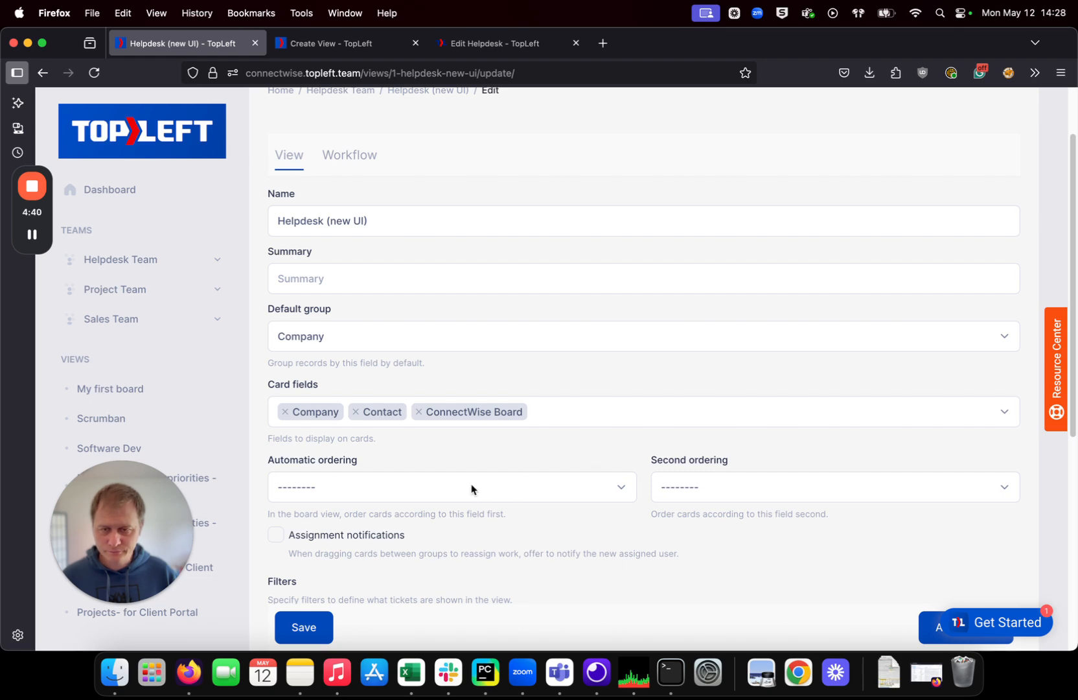
# Step: Switch to the old Edit Helpdesk page and examine its metrics, swimlane and Ranking settings
pyautogui.click(500, 44)
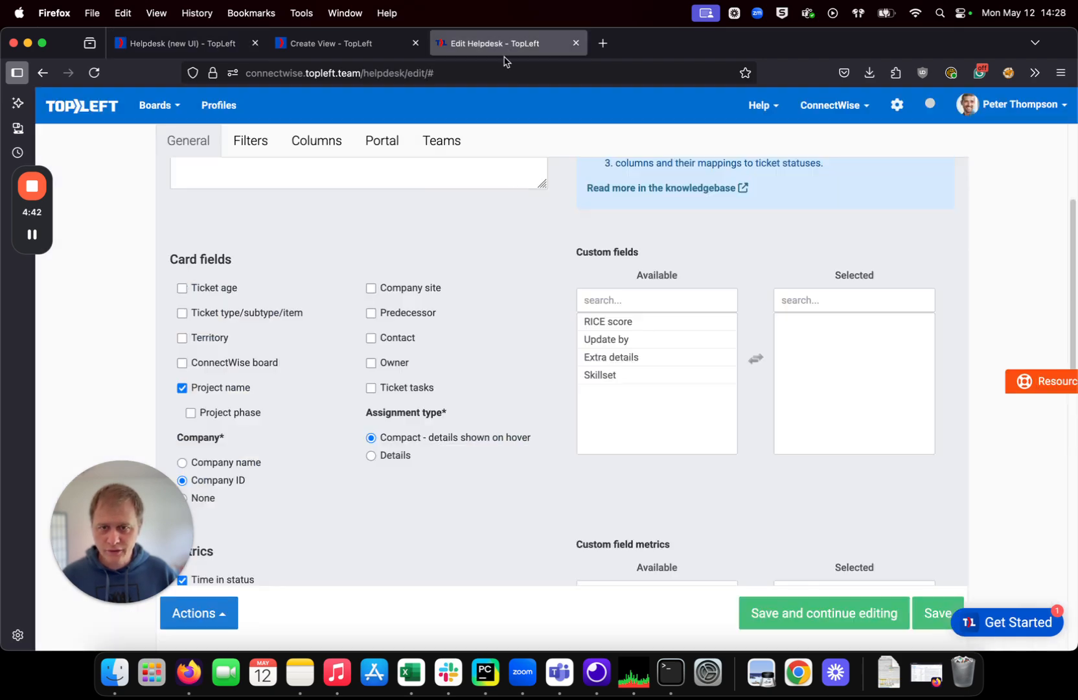
pyautogui.scroll(5, 492, 417)
pyautogui.scroll(-15, 492, 422)
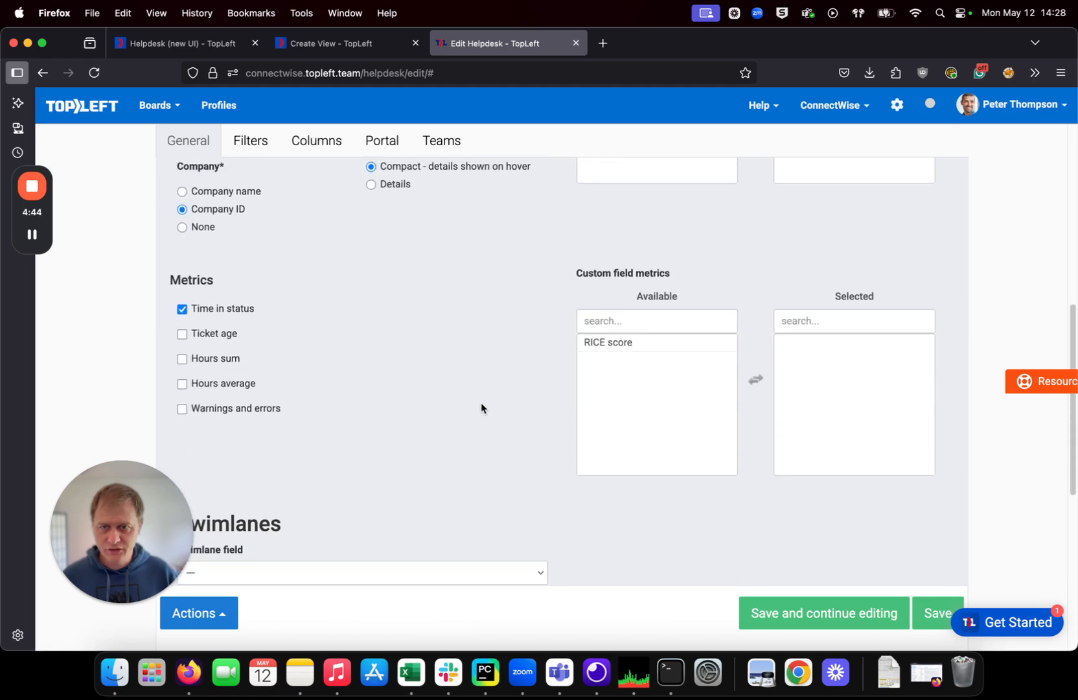
pyautogui.scroll(-5, 480, 408)
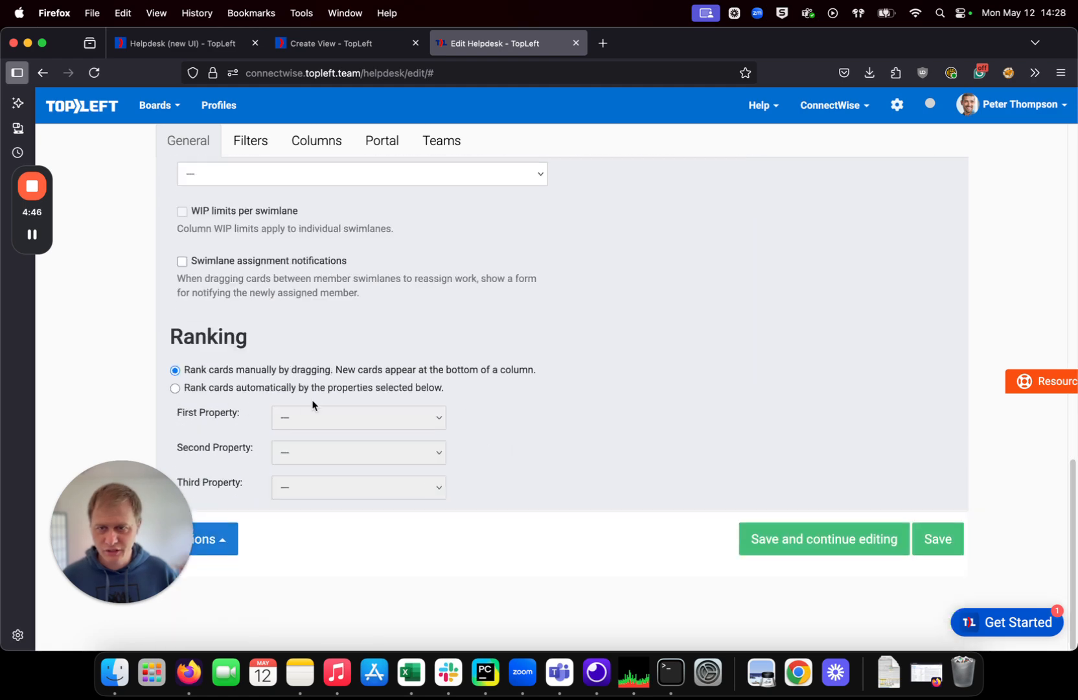
# Step: Return to the Helpdesk (new UI) edit form and view the Automatic ordering and Second ordering choices, leaving both unset
pyautogui.click(204, 44)
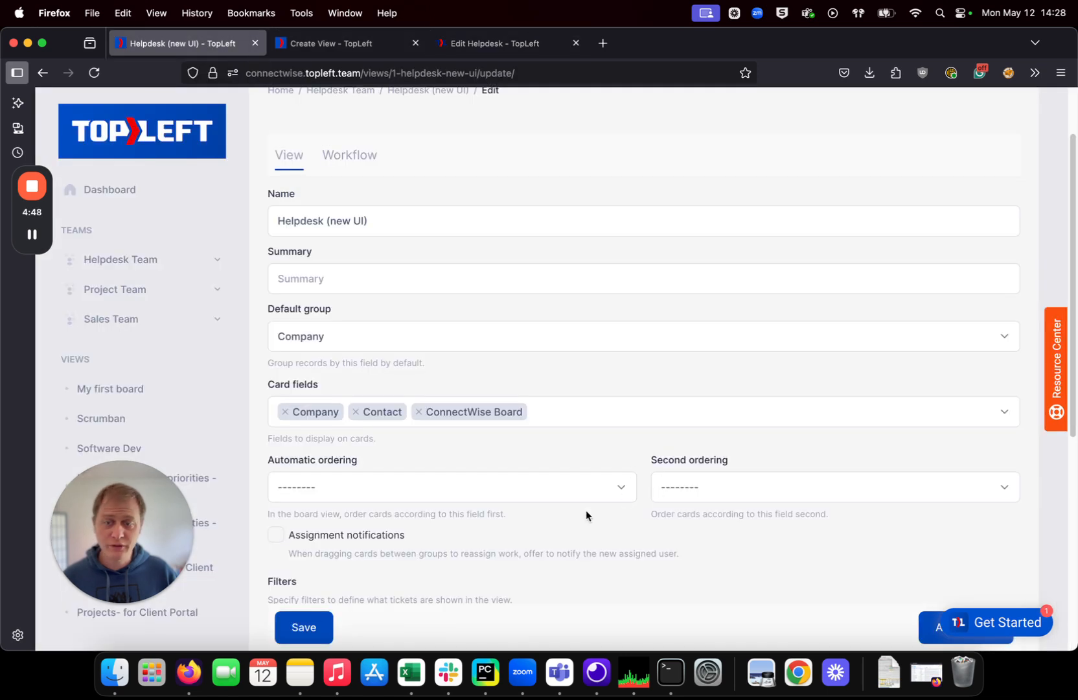
pyautogui.click(571, 488)
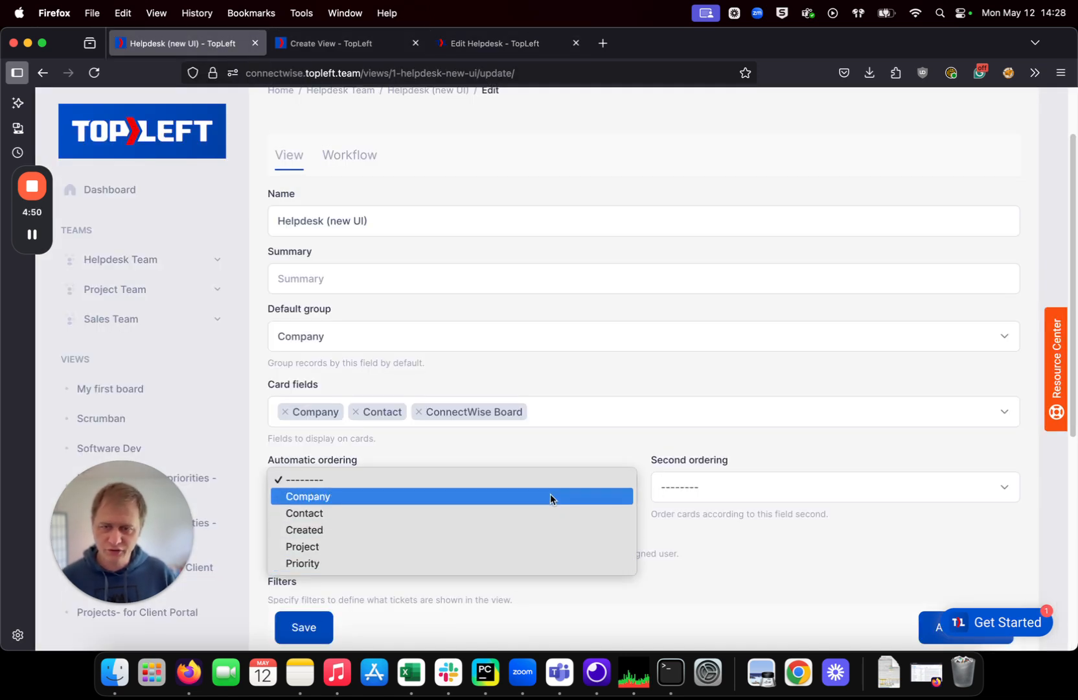
pyautogui.click(683, 539)
pyautogui.click(690, 491)
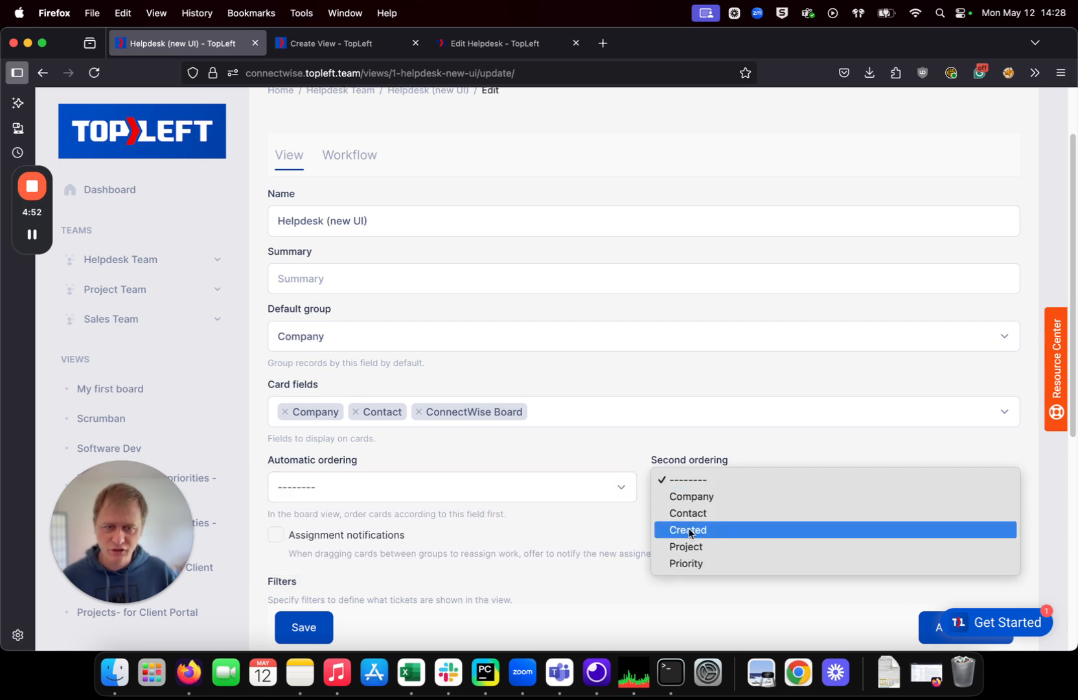
pyautogui.click(470, 486)
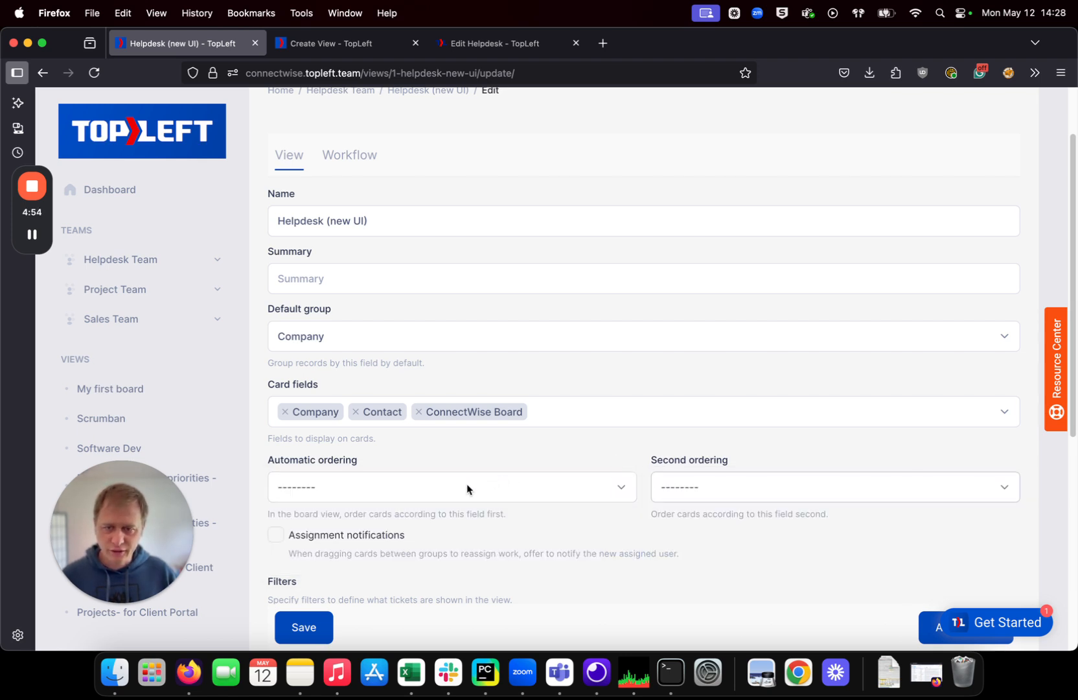
pyautogui.click(466, 484)
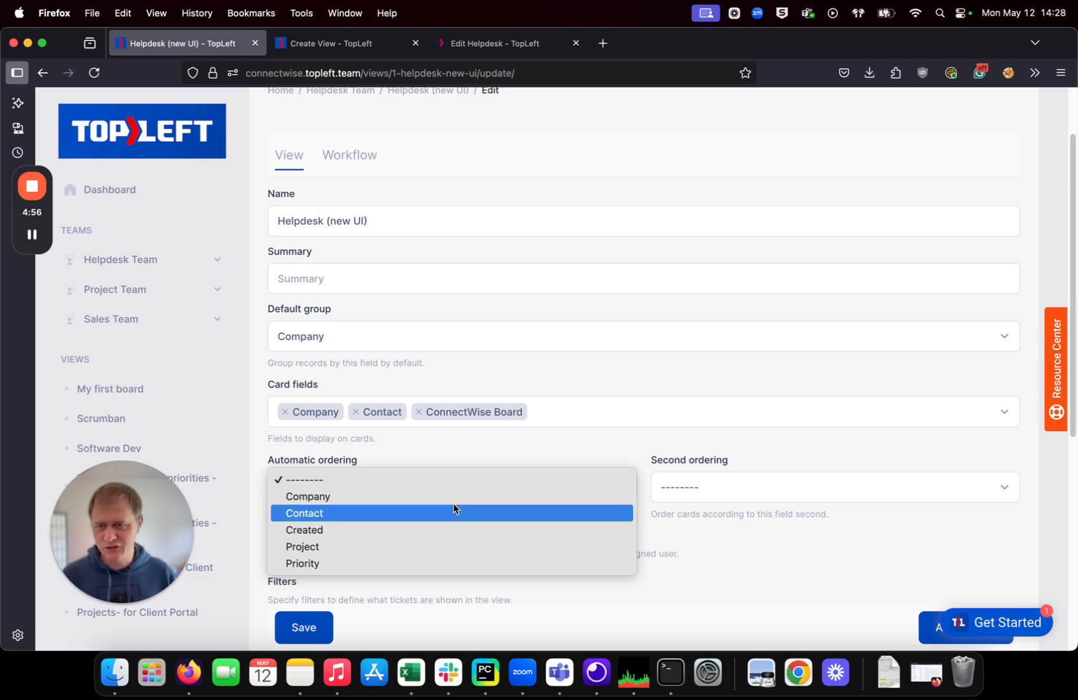
pyautogui.click(512, 456)
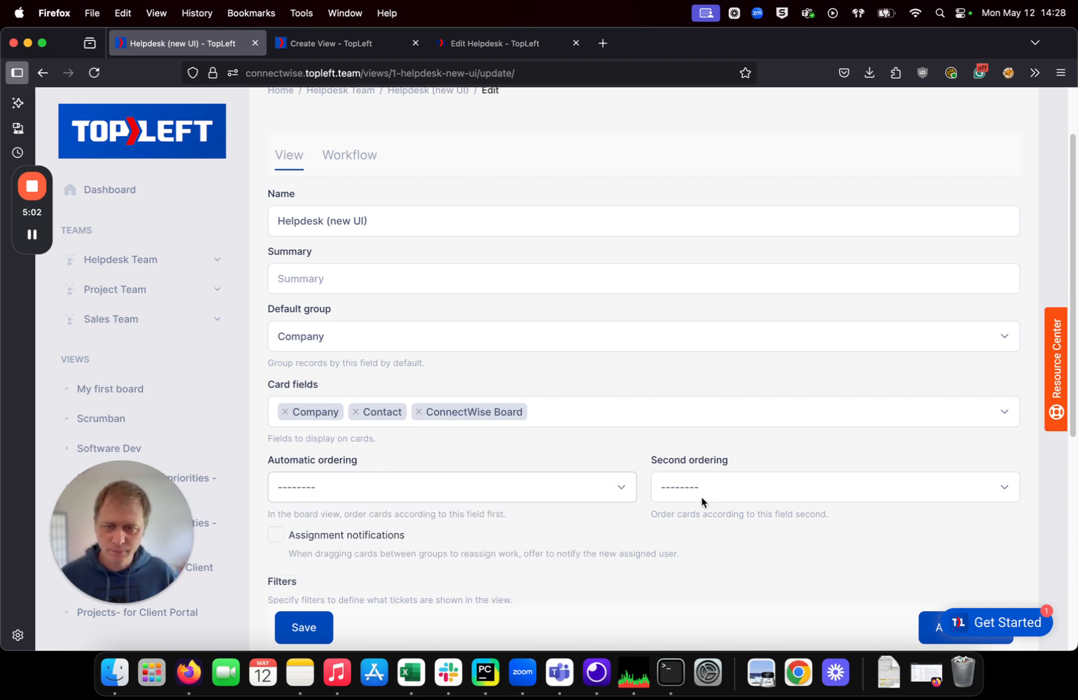
# Step: Compare the Filters section of Helpdesk (new UI) with the ConnectWise boards filter on the old Edit Helpdesk page
pyautogui.scroll(-3, 701, 498)
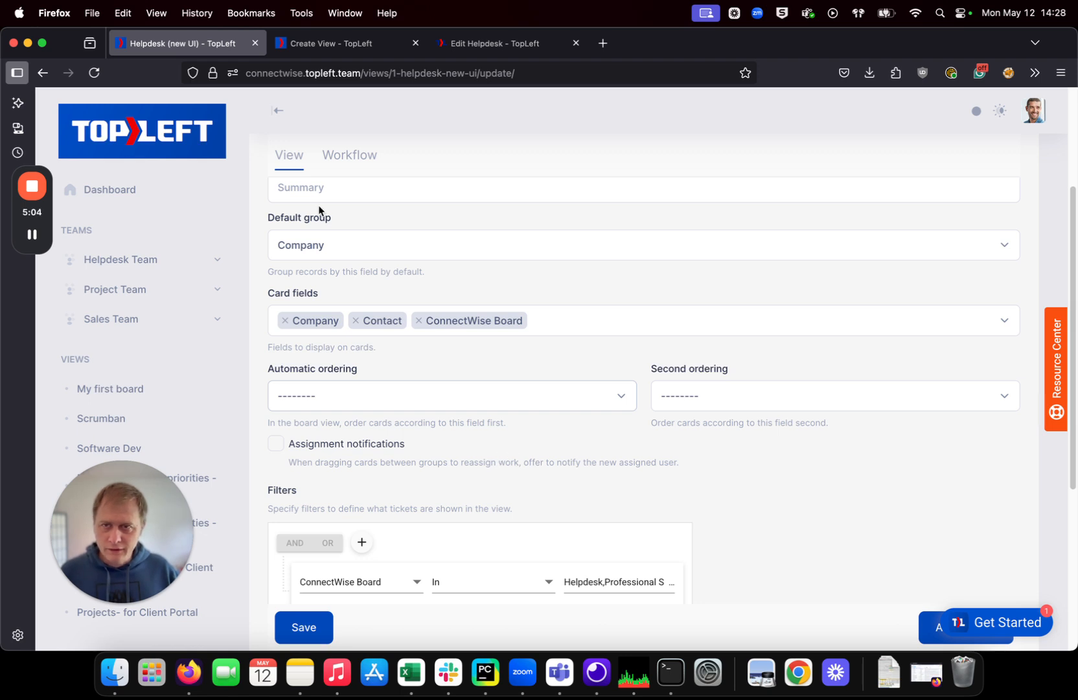
pyautogui.scroll(-5, 775, 470)
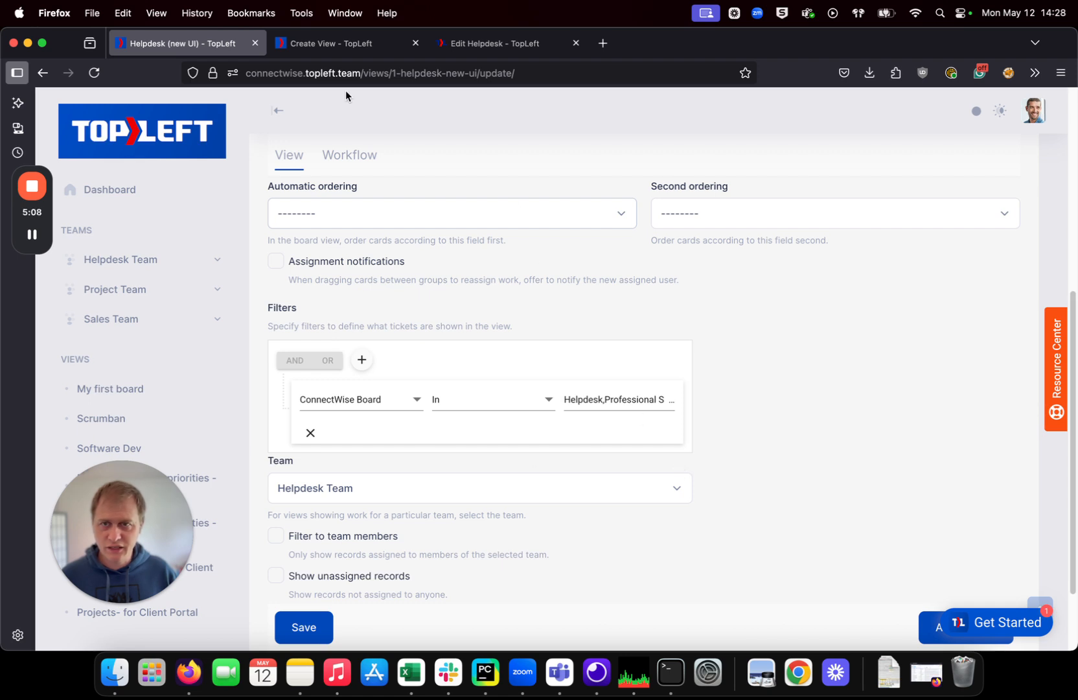
pyautogui.click(466, 45)
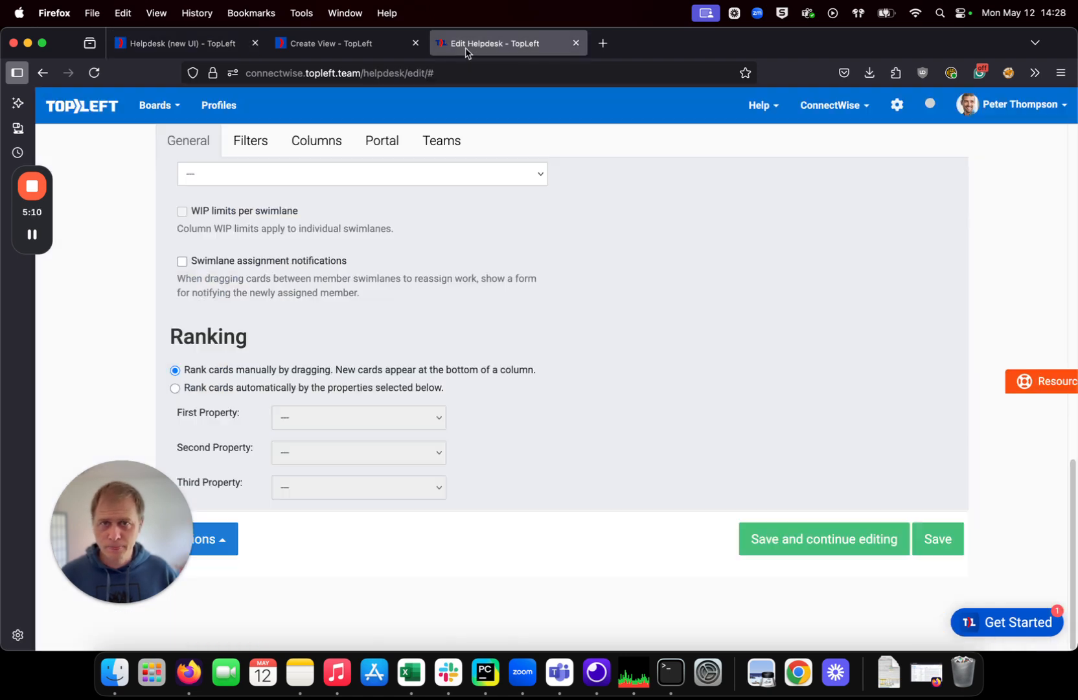
pyautogui.click(256, 147)
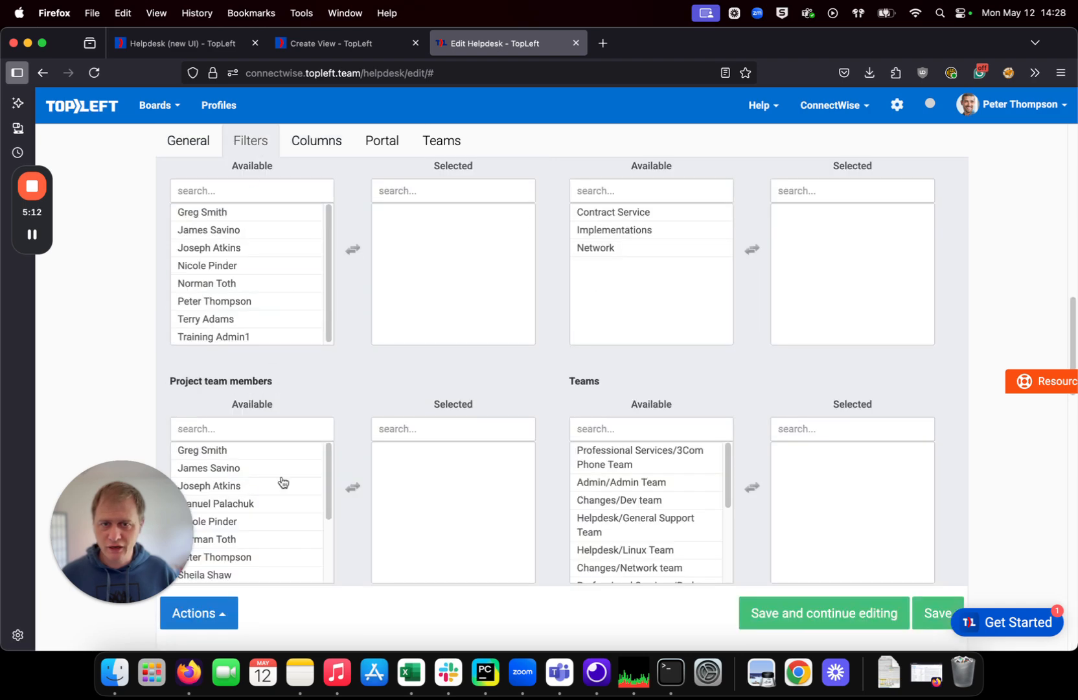
pyautogui.scroll(15, 459, 409)
pyautogui.scroll(-4, 498, 362)
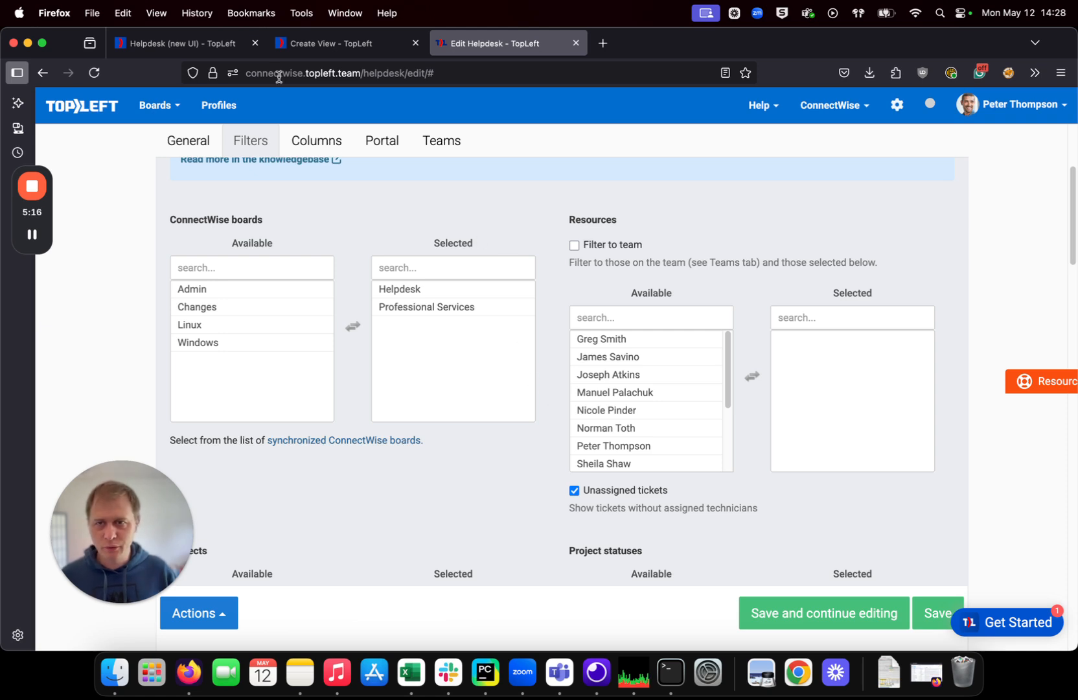
pyautogui.click(214, 42)
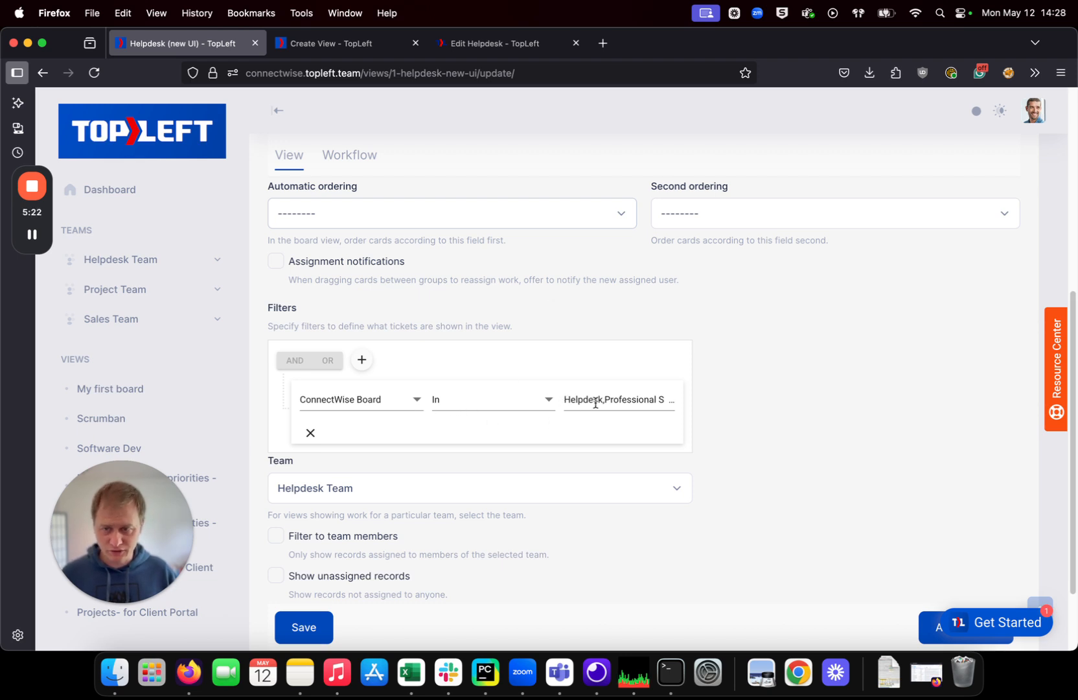
# Step: Examine the resource, unassigned ticket and project filters on the old Edit Helpdesk page against the new UI's filter rule
pyautogui.click(492, 44)
pyautogui.scroll(-5, 659, 548)
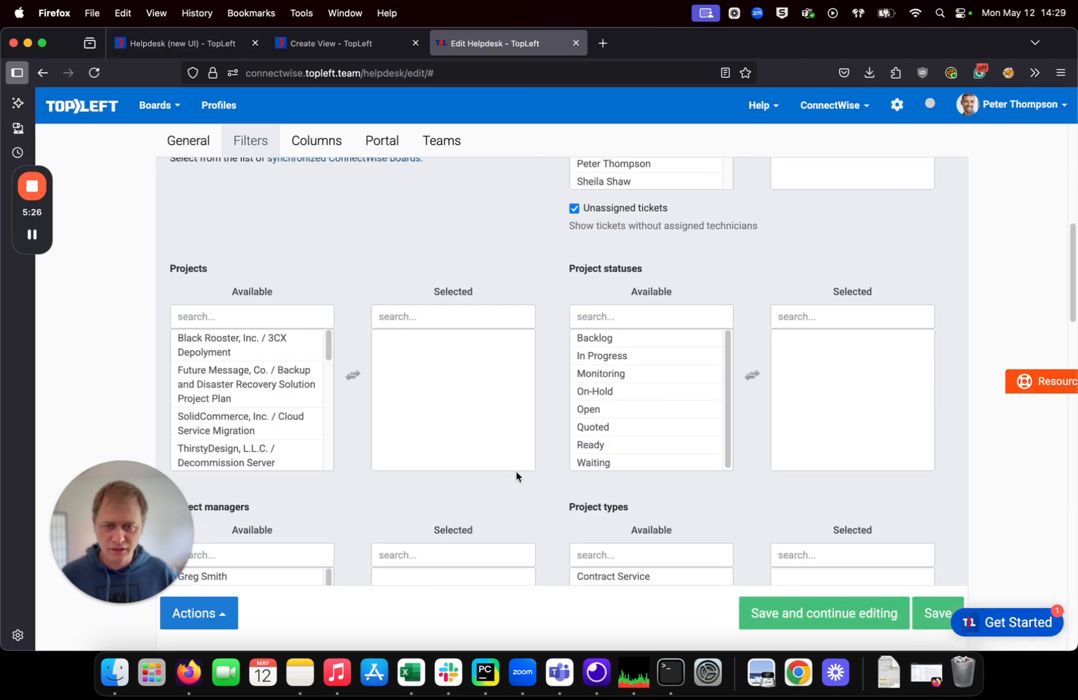
pyautogui.scroll(3, 515, 477)
pyautogui.click(580, 347)
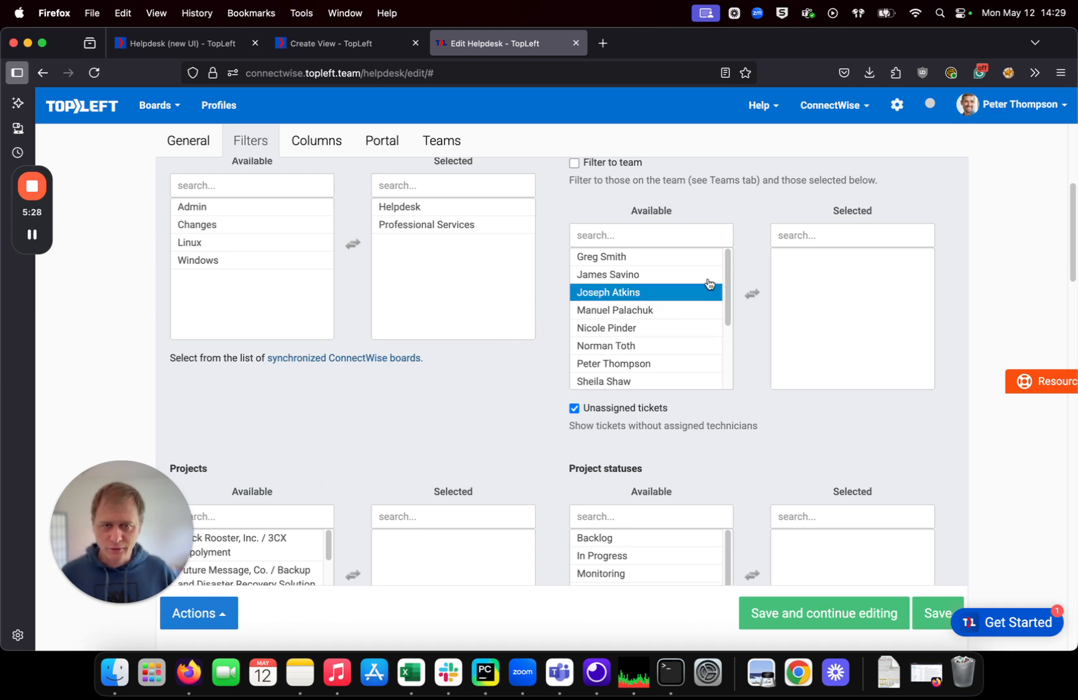
pyautogui.click(214, 45)
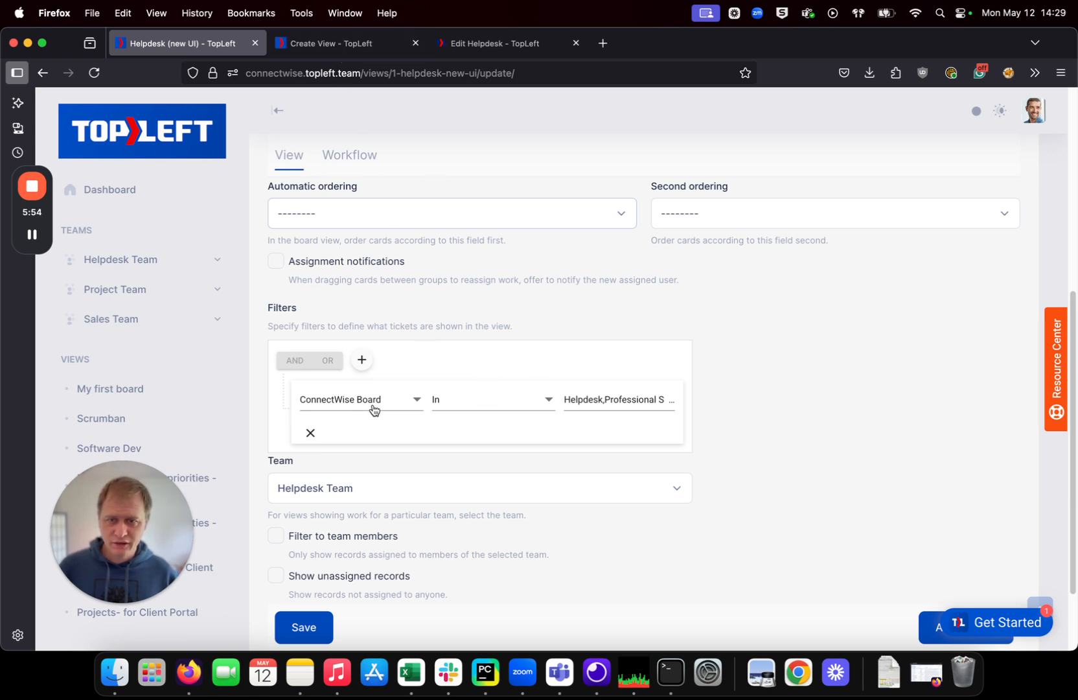
pyautogui.click(493, 43)
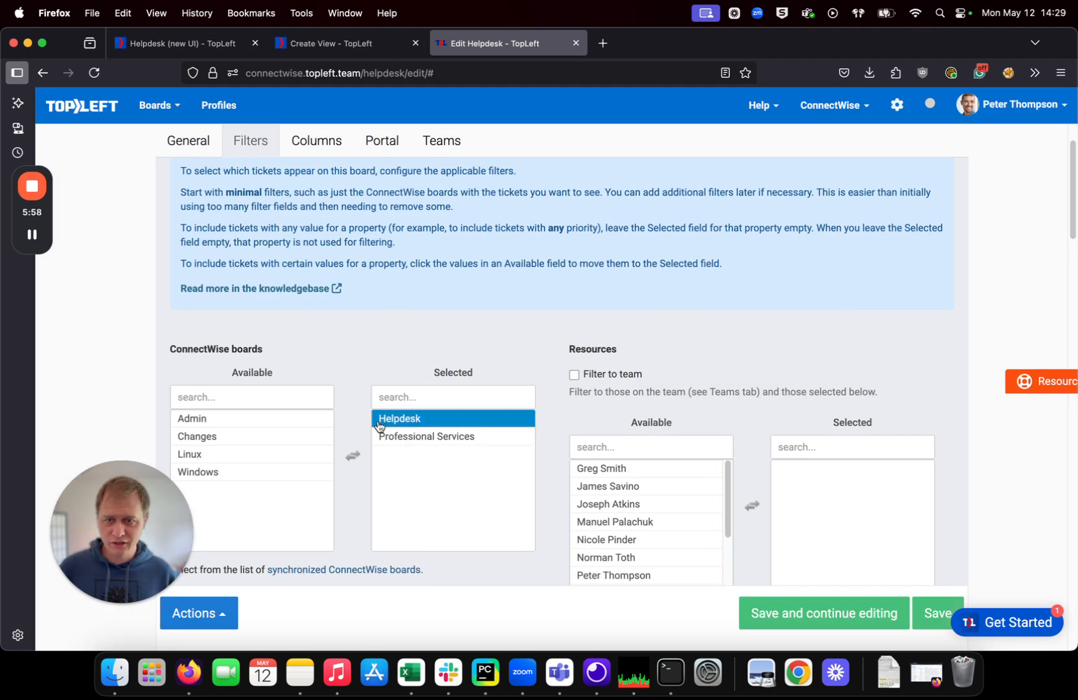
# Step: View the field choices and board values of the ConnectWise Board filter rule in Helpdesk (new UI), leaving them as they are
pyautogui.click(181, 43)
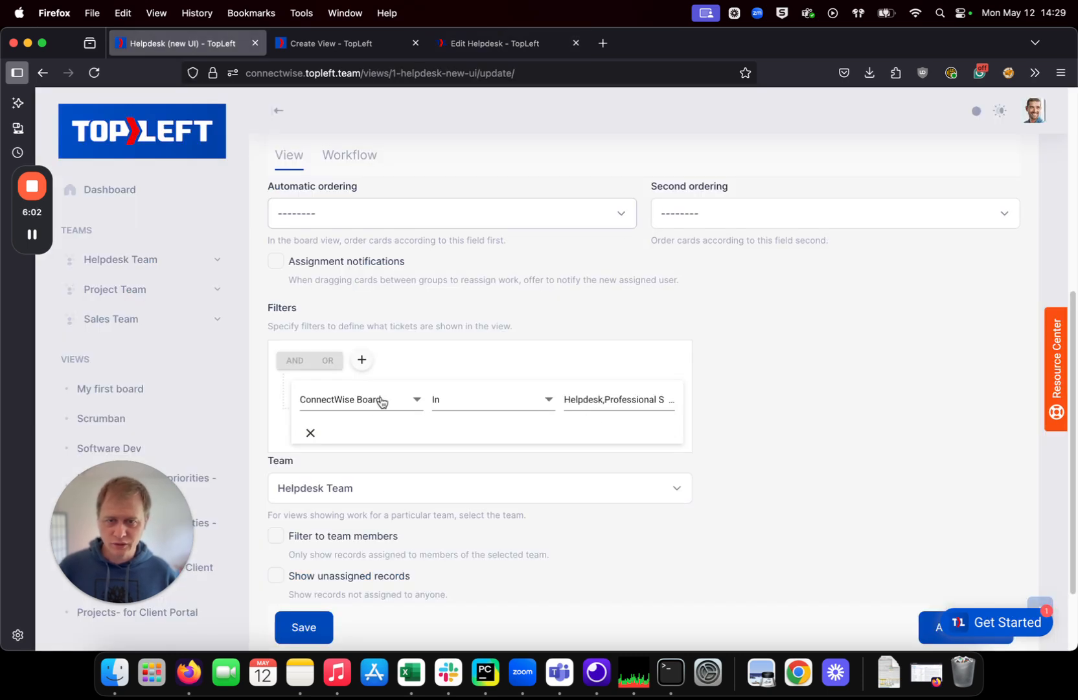
pyautogui.click(360, 407)
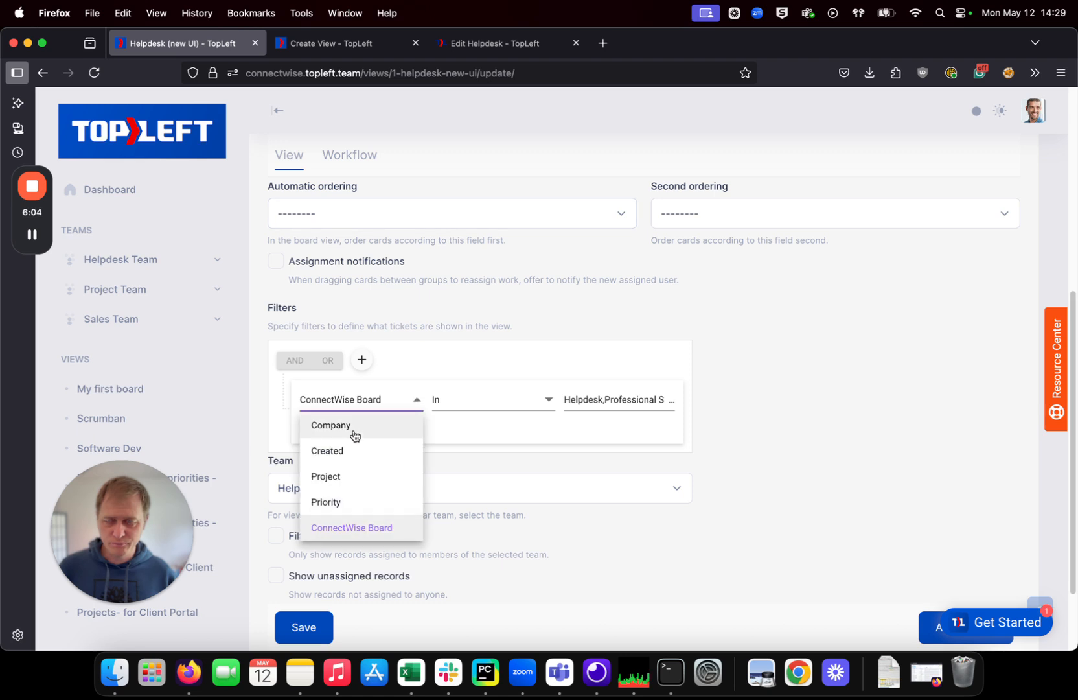
pyautogui.click(589, 398)
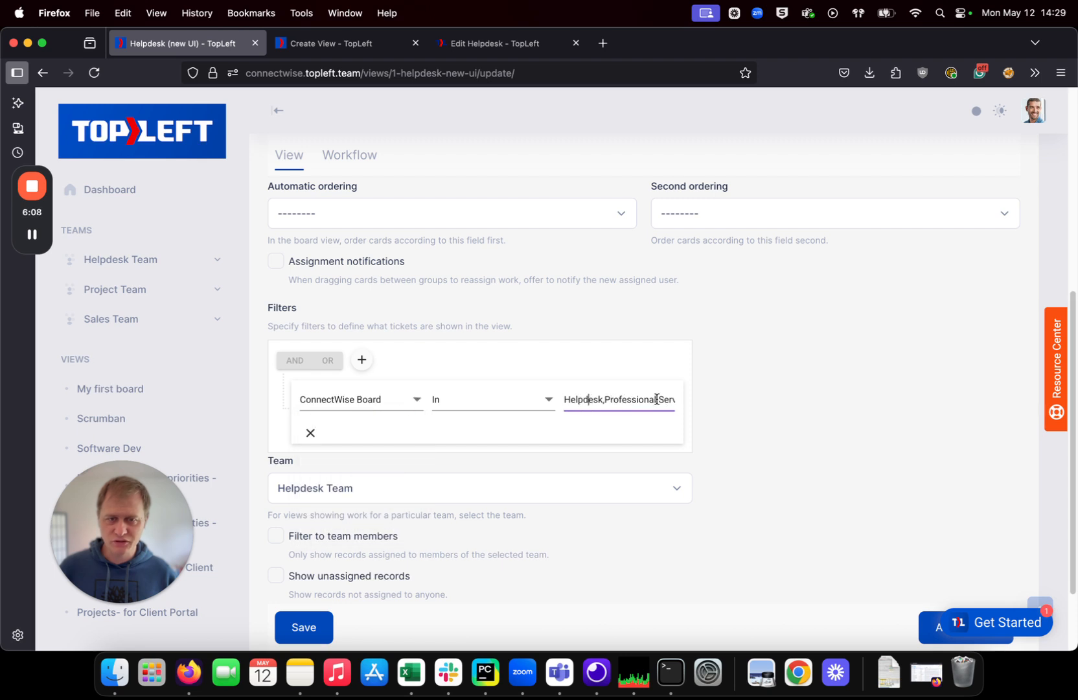
pyautogui.click(742, 496)
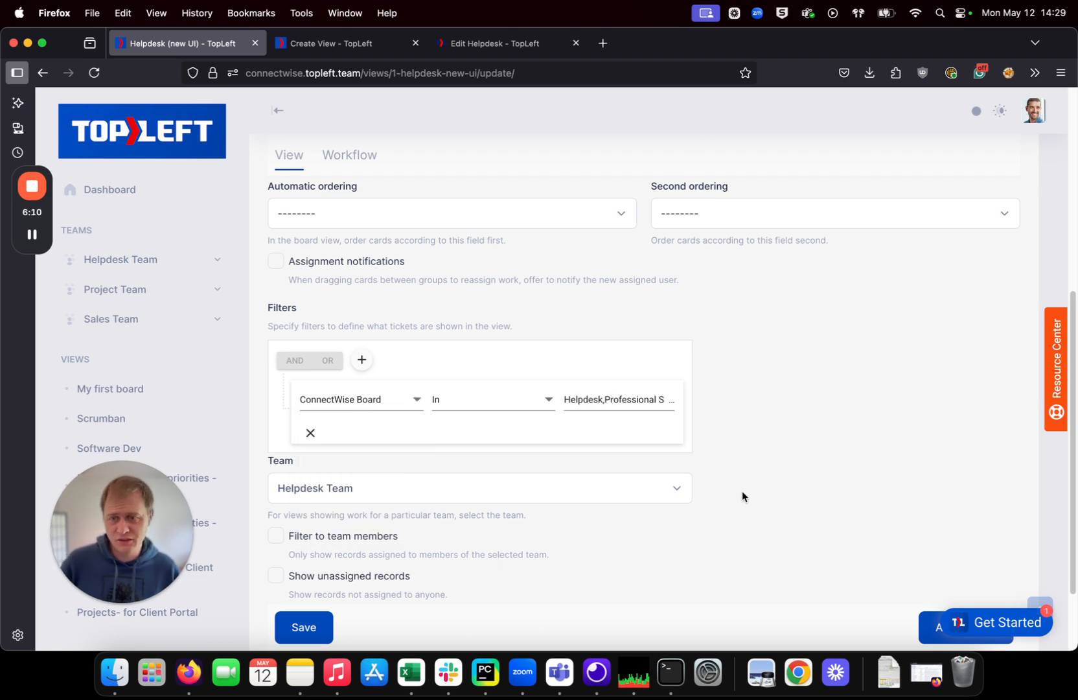
# Step: Check the old page's selected ConnectWise boards once more, and review which fields the new UI's filter rule offers
pyautogui.click(466, 45)
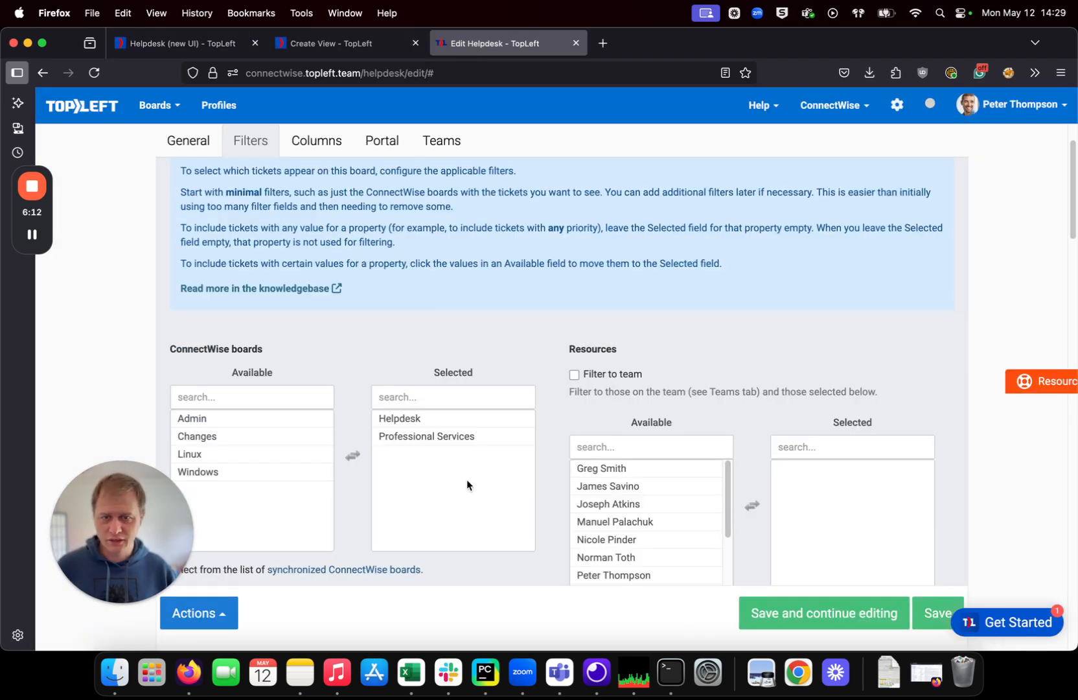
pyautogui.click(207, 50)
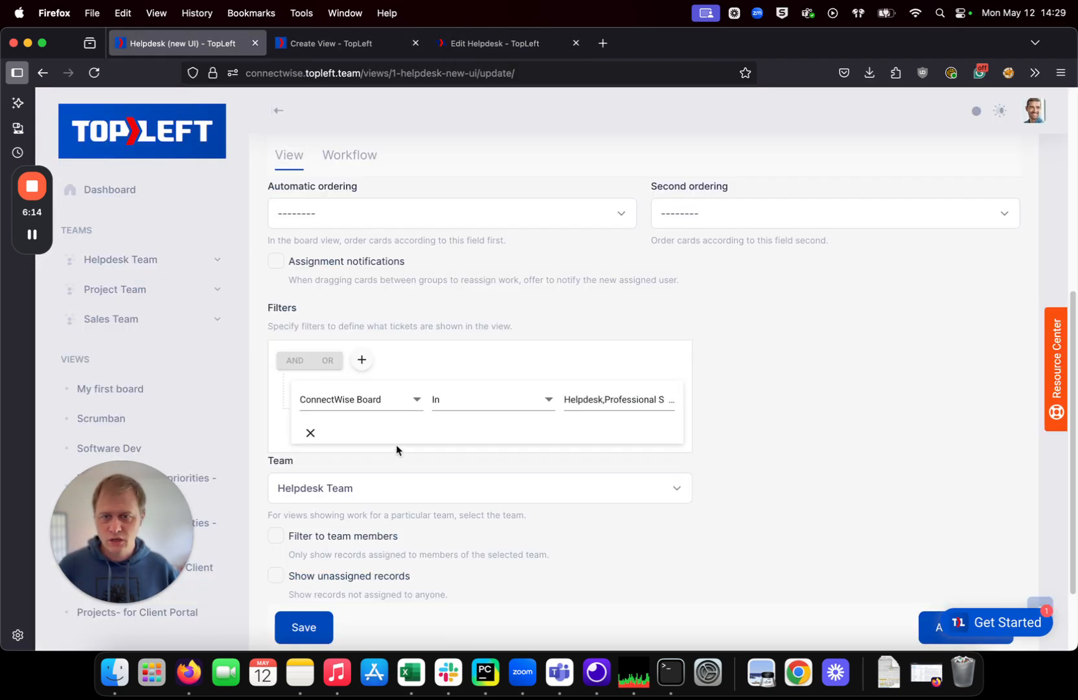
pyautogui.click(384, 409)
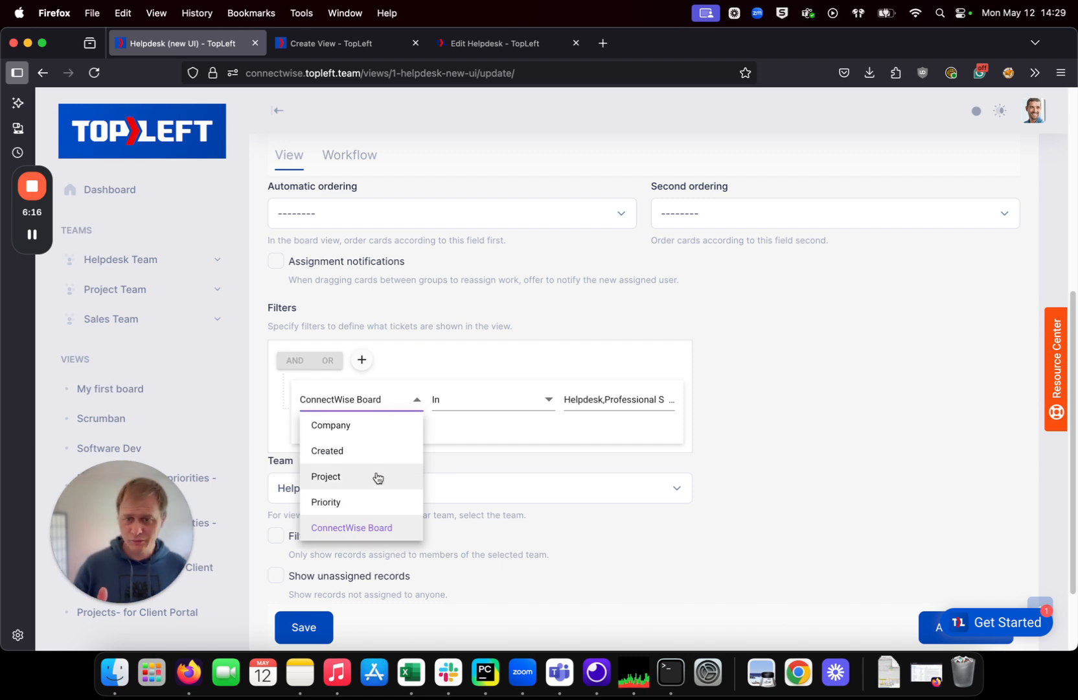
pyautogui.click(730, 499)
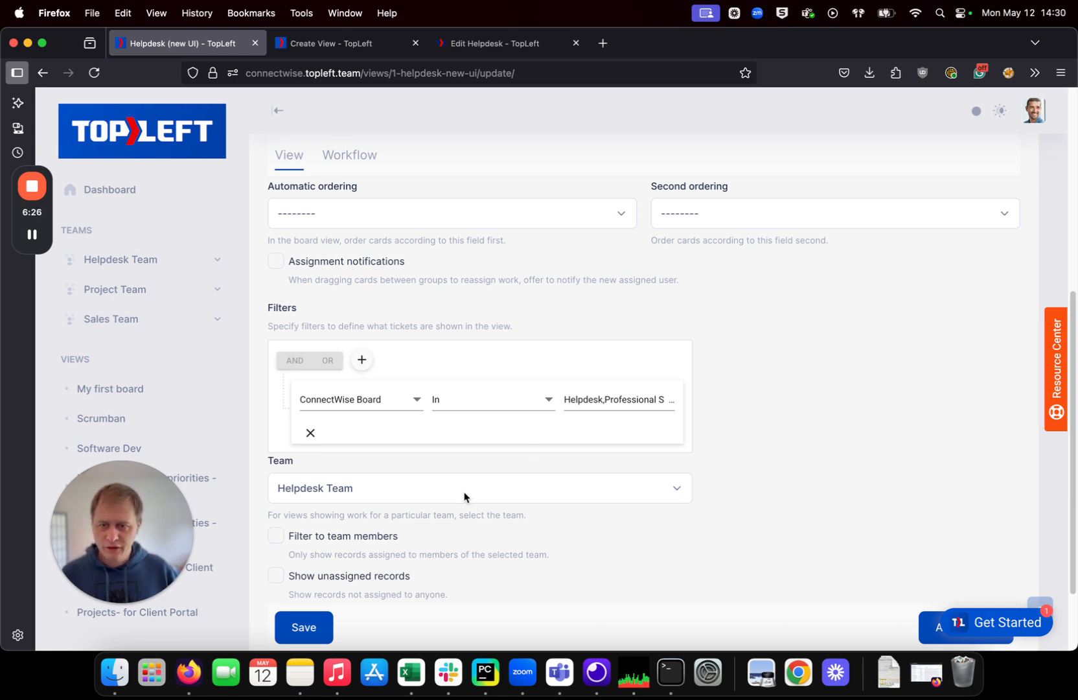
# Step: Compare the Team options of Helpdesk (new UI) with the Teams settings on the old Edit Helpdesk page
pyautogui.scroll(-3, 463, 497)
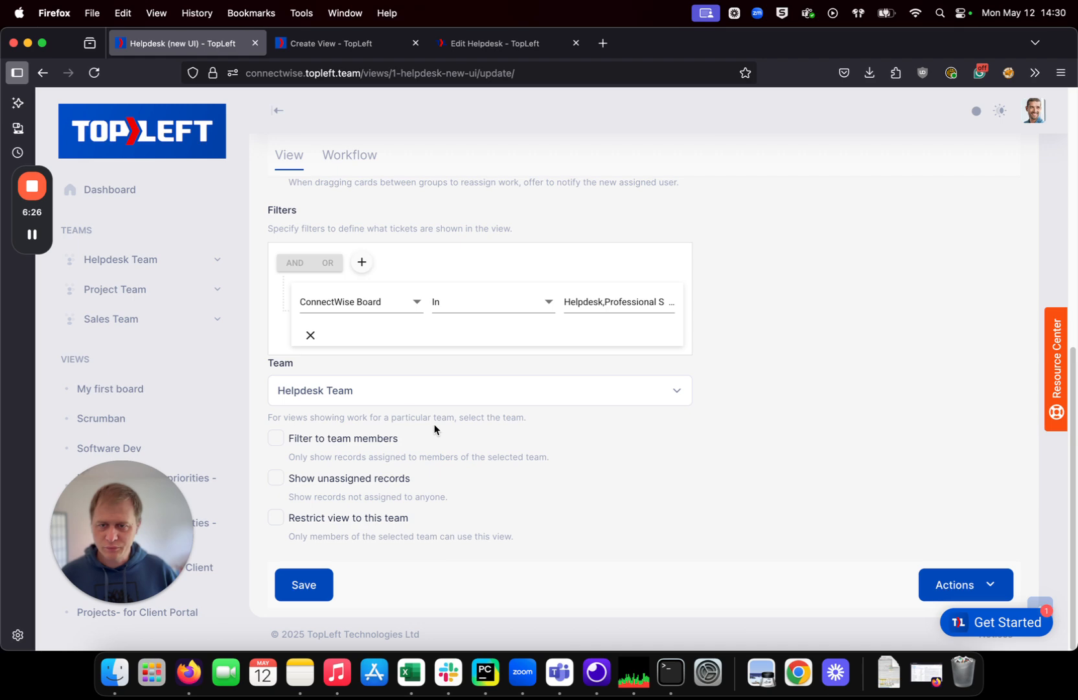
pyautogui.click(472, 44)
pyautogui.click(442, 141)
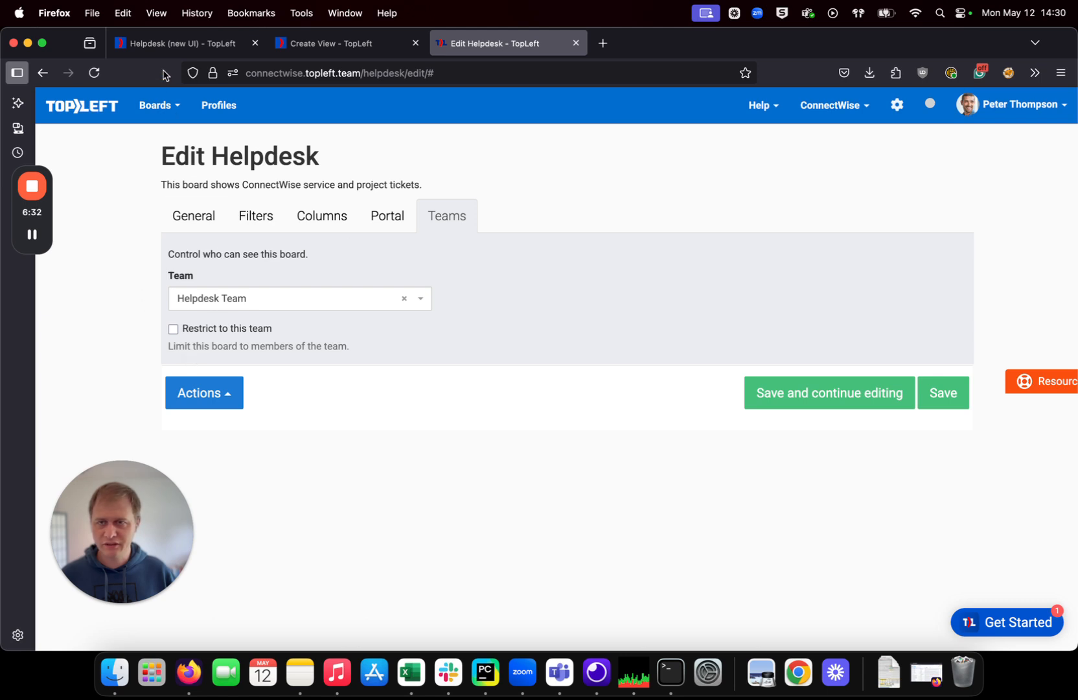
pyautogui.click(154, 44)
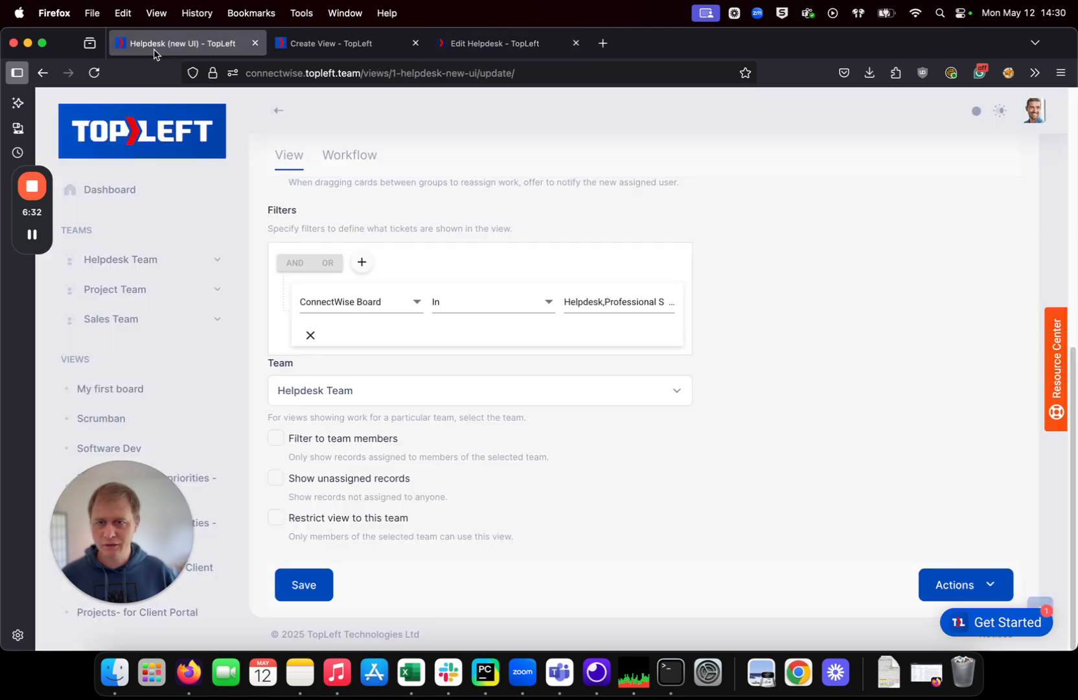
# Step: Turn Filter to team members on and off again, and enable Show unassigned records for the Helpdesk (new UI) view
pyautogui.click(275, 439)
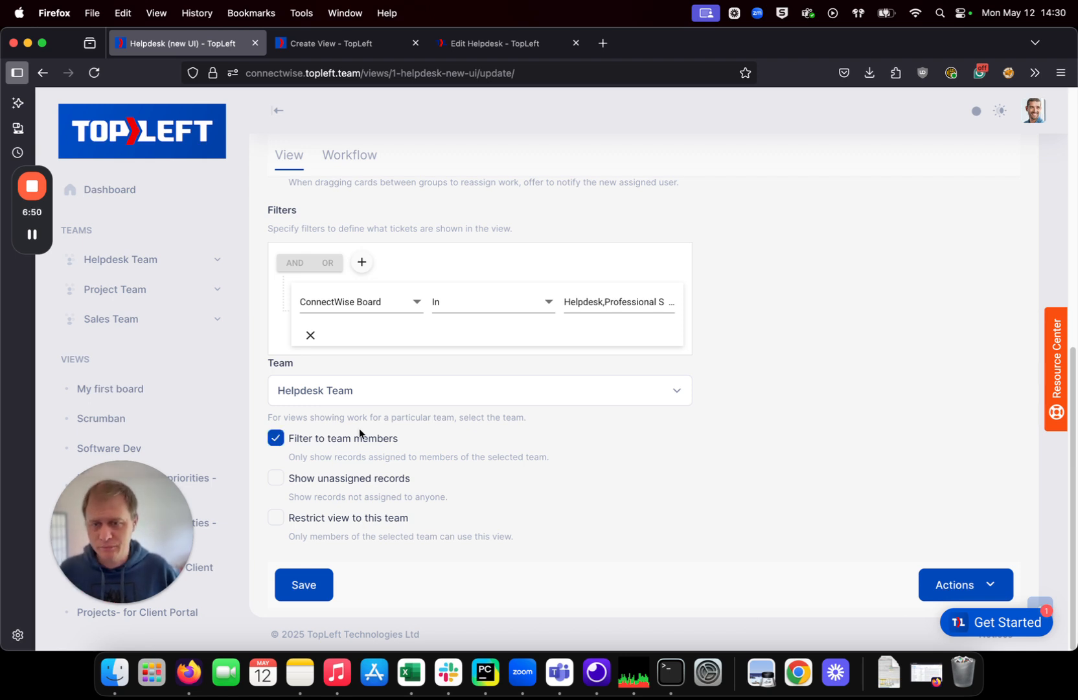
pyautogui.click(277, 442)
pyautogui.click(274, 479)
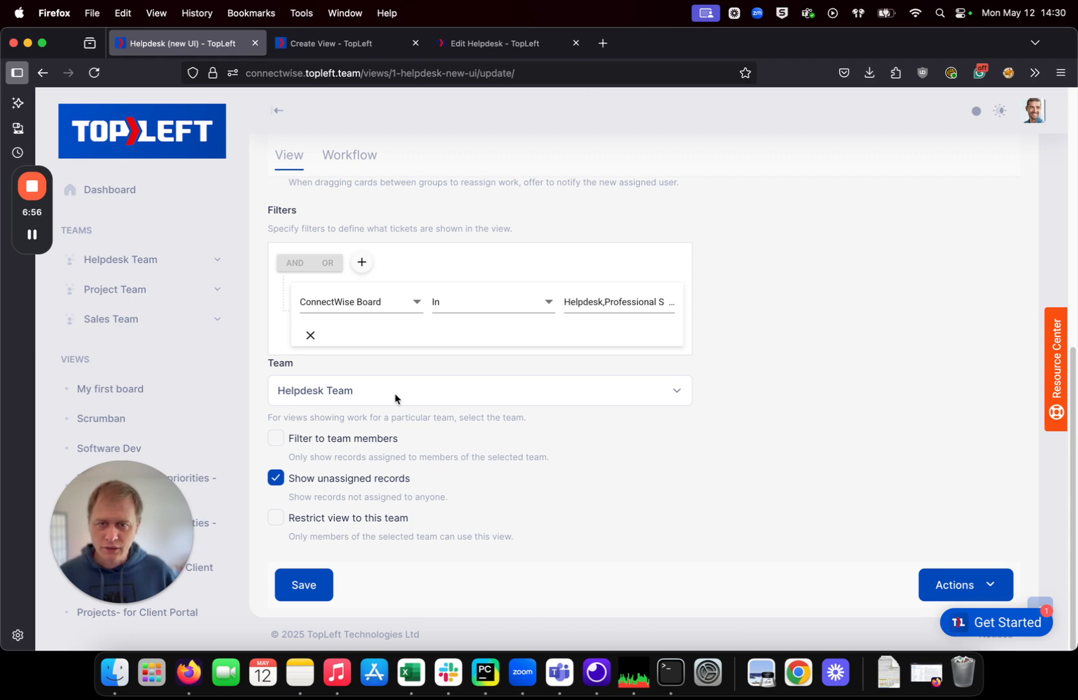
# Step: Compare the Workflow settings of Helpdesk (new UI) with the Columns settings on the old Edit Helpdesk page
pyautogui.scroll(5, 400, 356)
pyautogui.scroll(2, 380, 212)
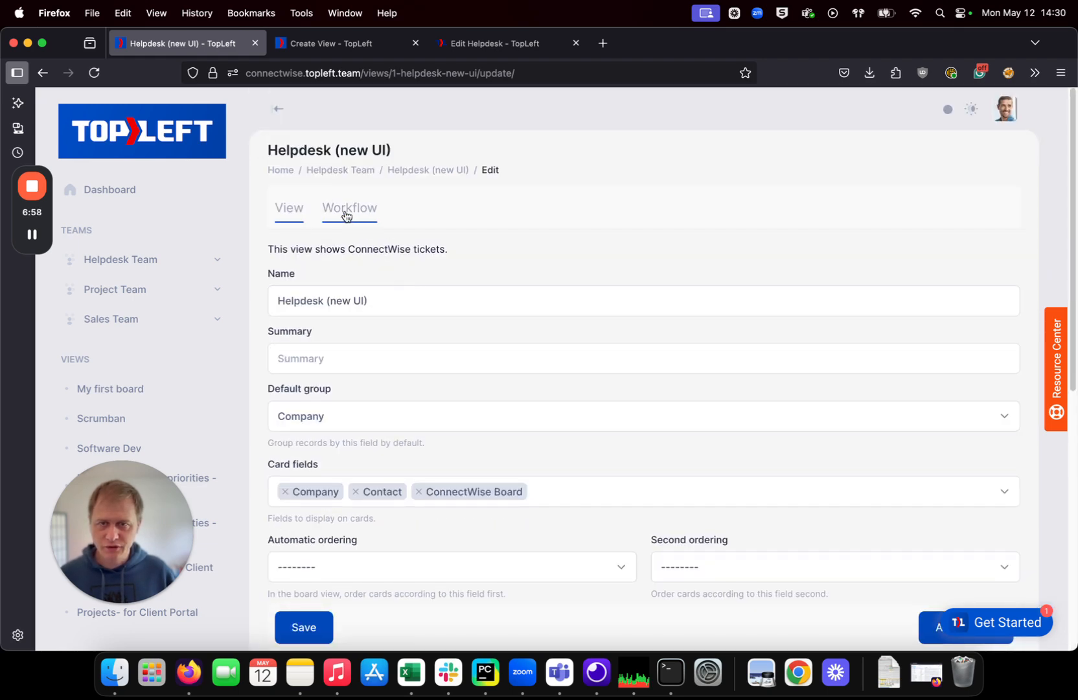
pyautogui.click(347, 215)
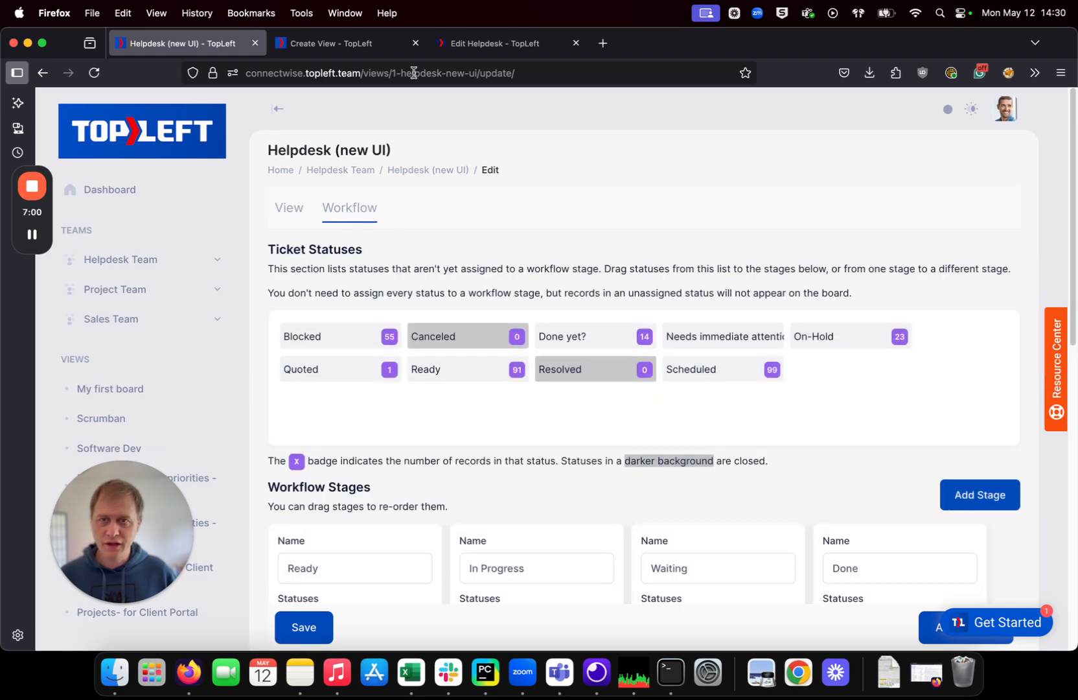
pyautogui.click(349, 43)
pyautogui.click(455, 44)
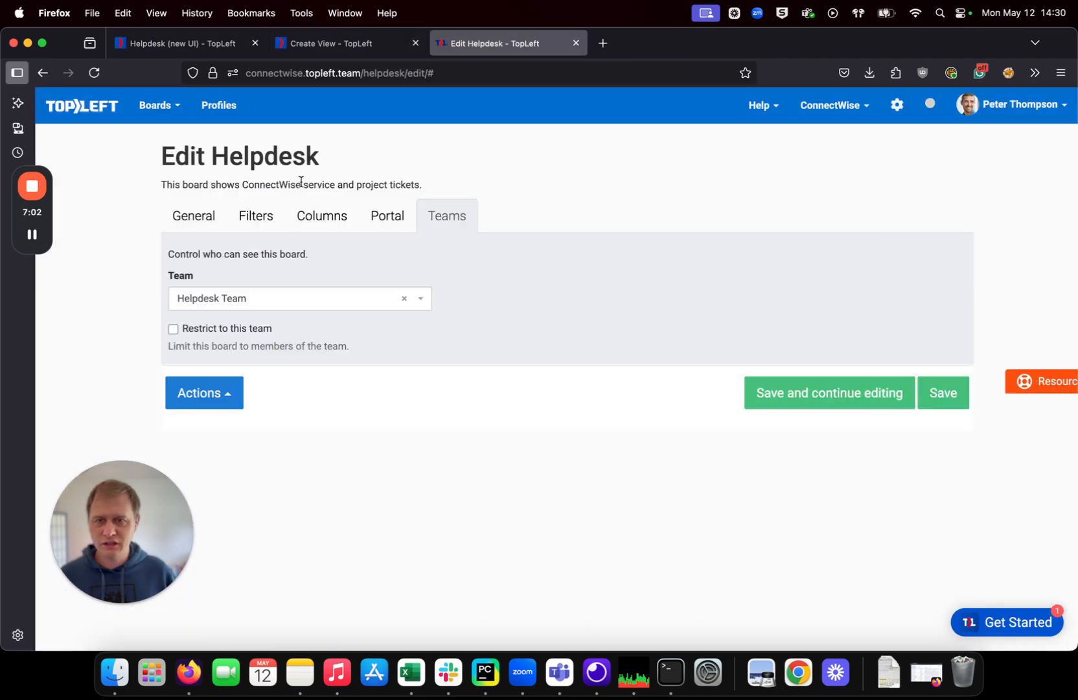
pyautogui.click(323, 215)
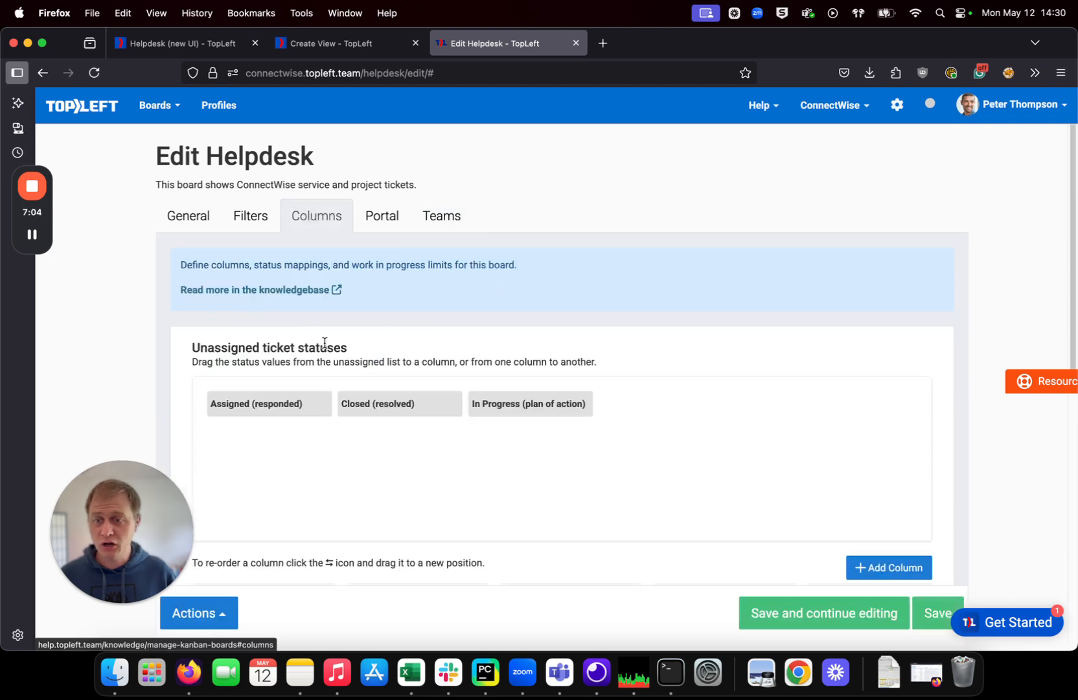
pyautogui.scroll(-5, 592, 390)
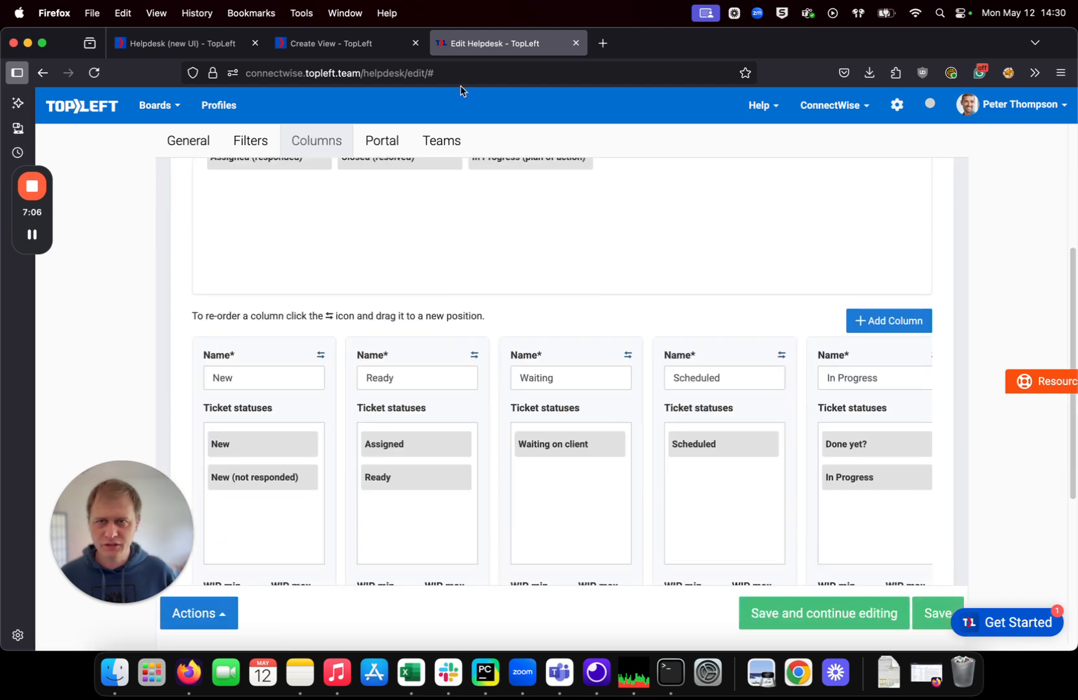
pyautogui.click(204, 51)
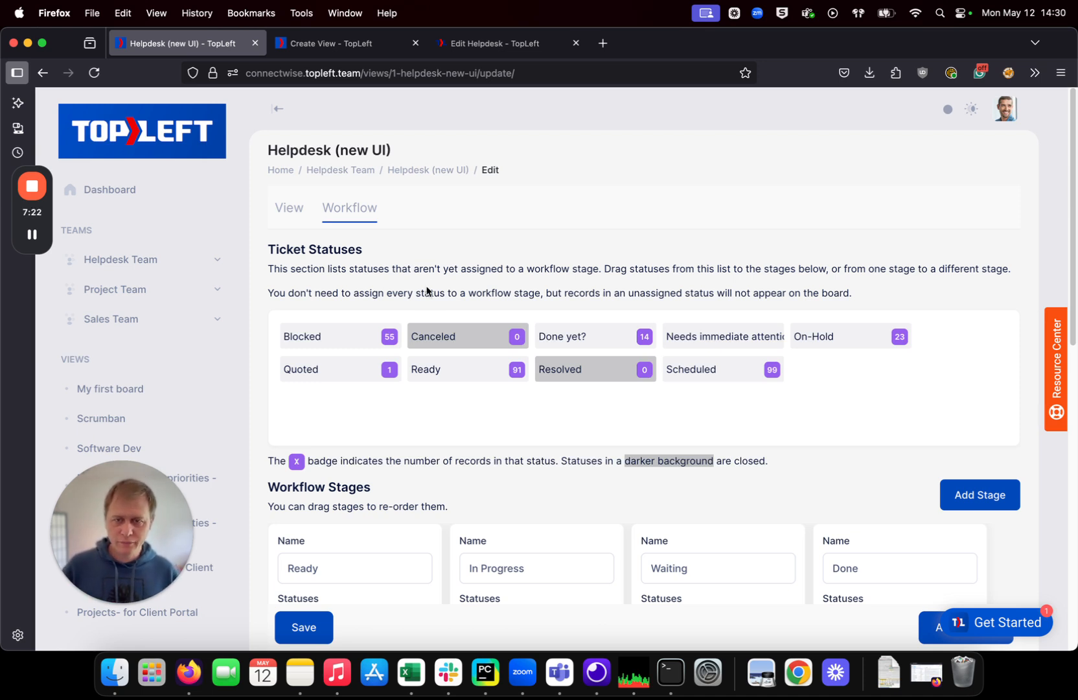
# Step: Examine the unassigned ticket statuses and the statuses mapped to each workflow stage in Helpdesk (new UI)
pyautogui.scroll(-5, 473, 466)
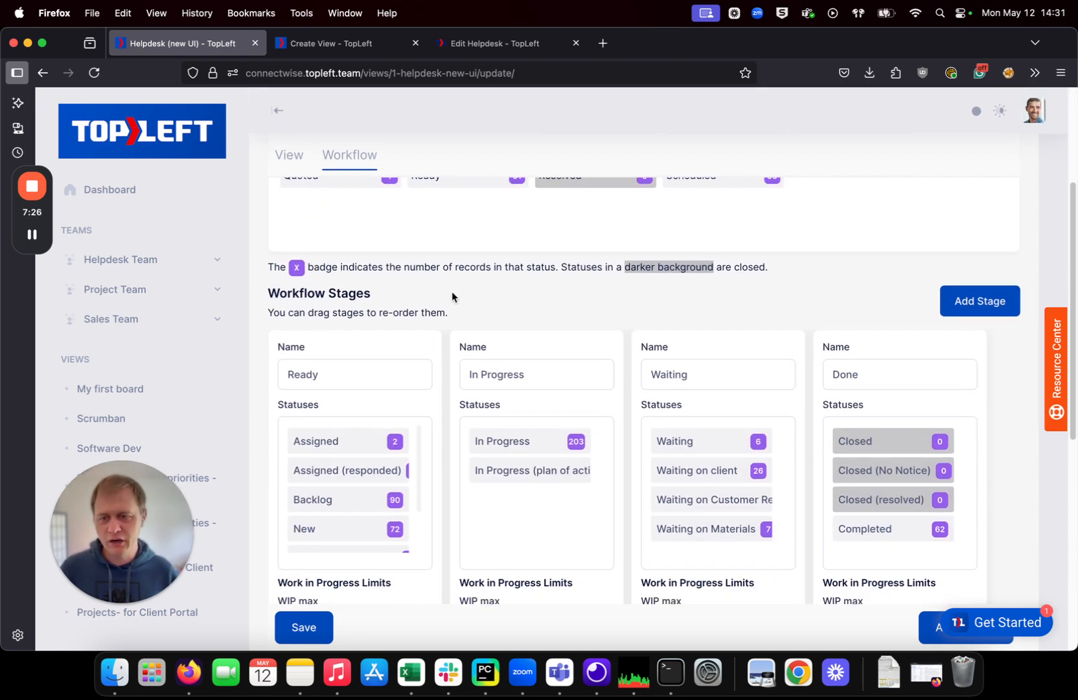
pyautogui.scroll(4, 463, 330)
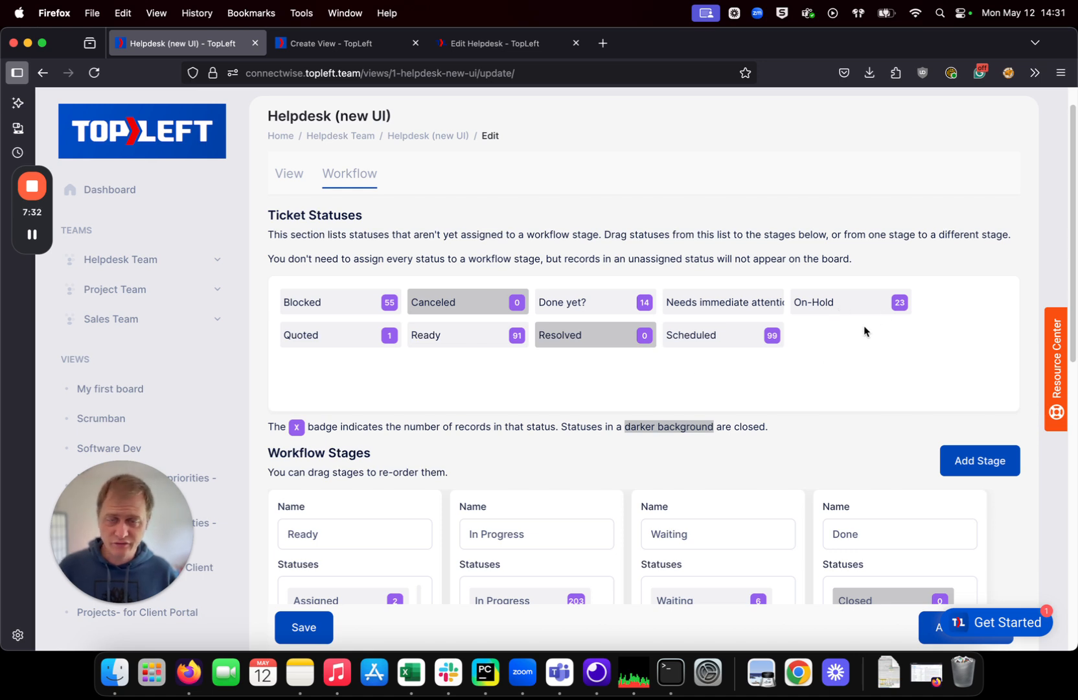
pyautogui.scroll(-2, 535, 376)
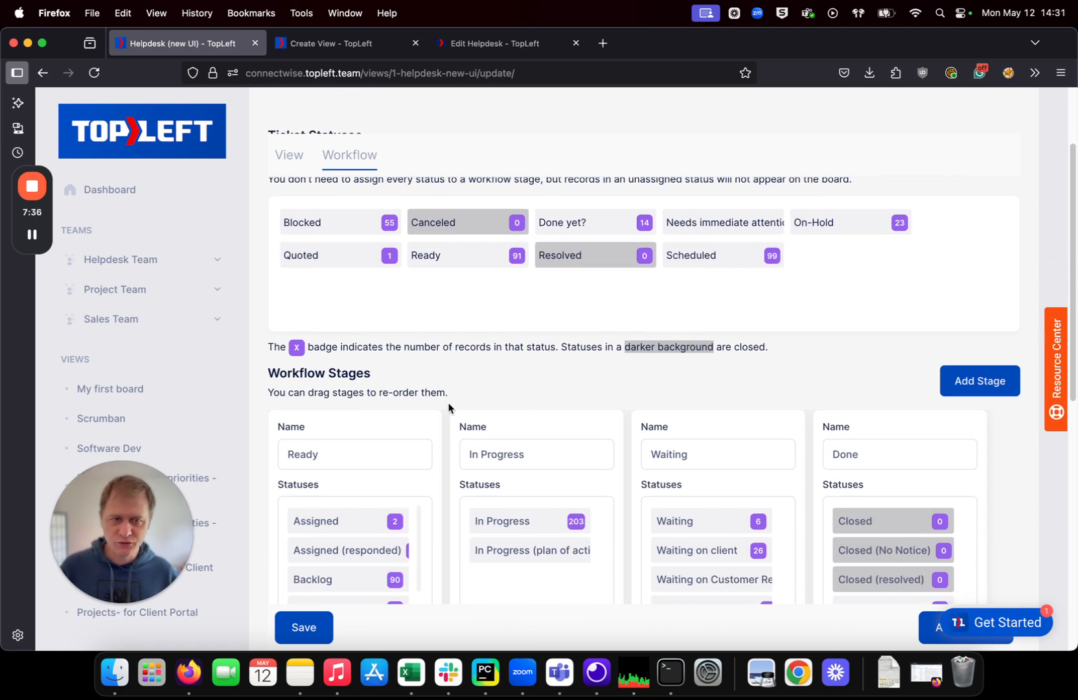
pyautogui.scroll(-1, 442, 392)
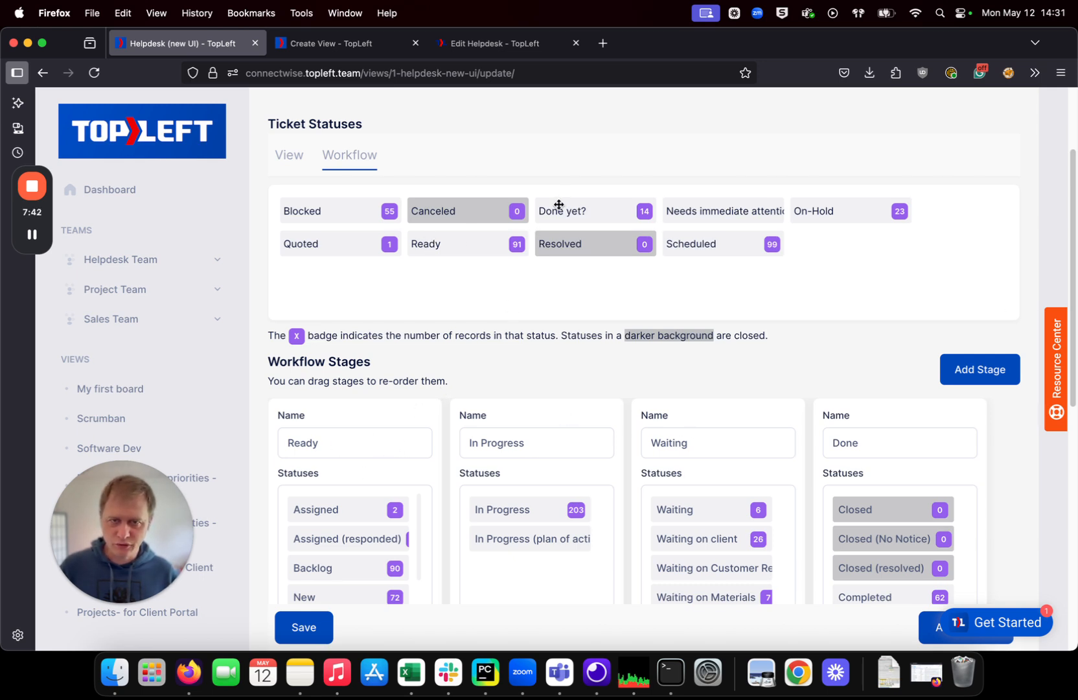
pyautogui.moveTo(558, 206); pyautogui.dragTo(564, 280)
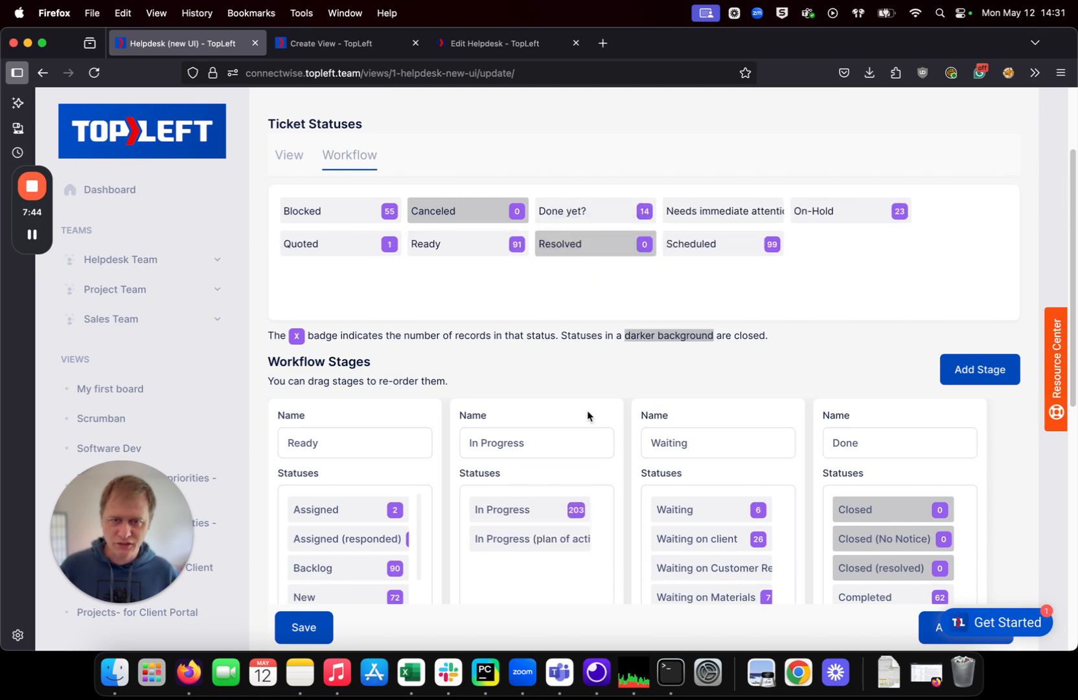
pyautogui.scroll(-3, 587, 410)
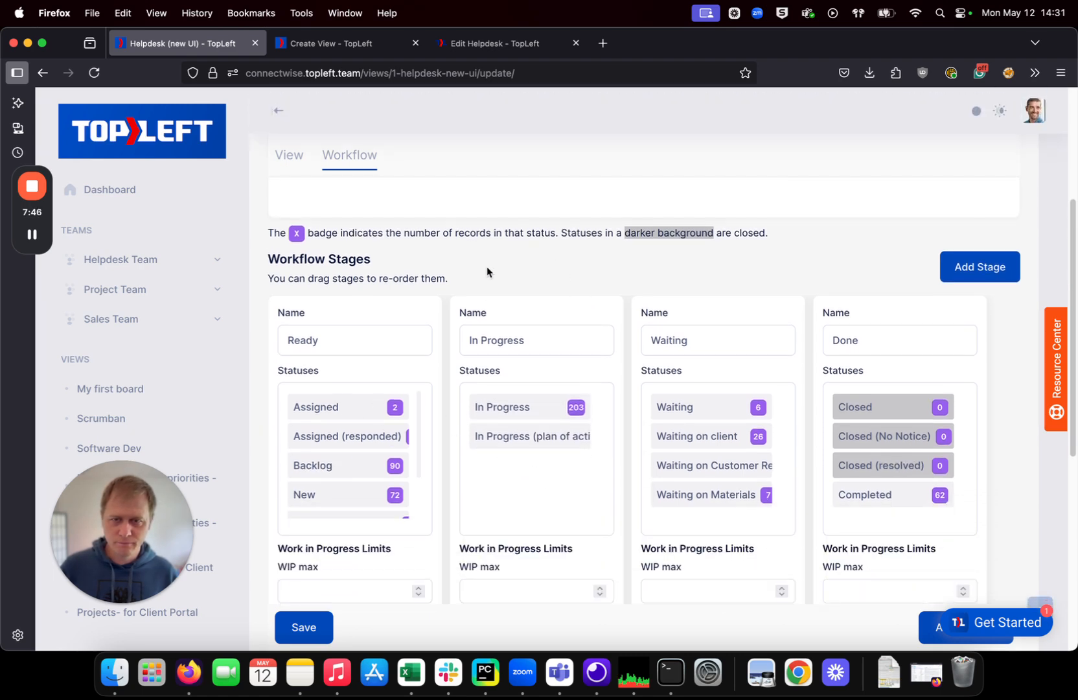
pyautogui.scroll(5, 482, 272)
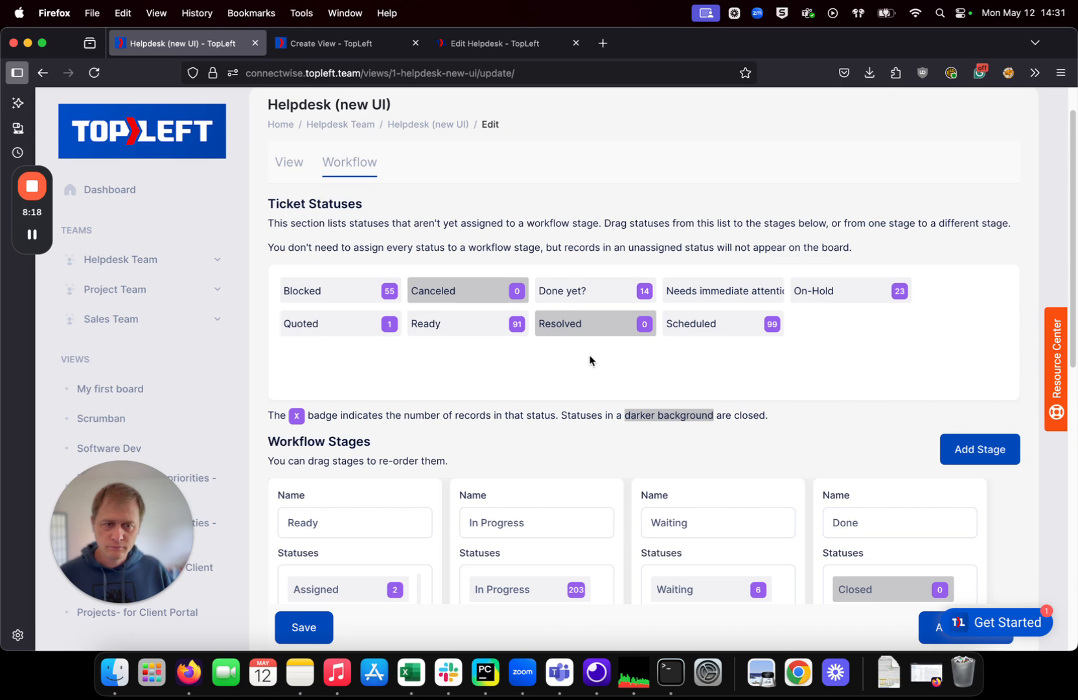
pyautogui.scroll(-3, 590, 360)
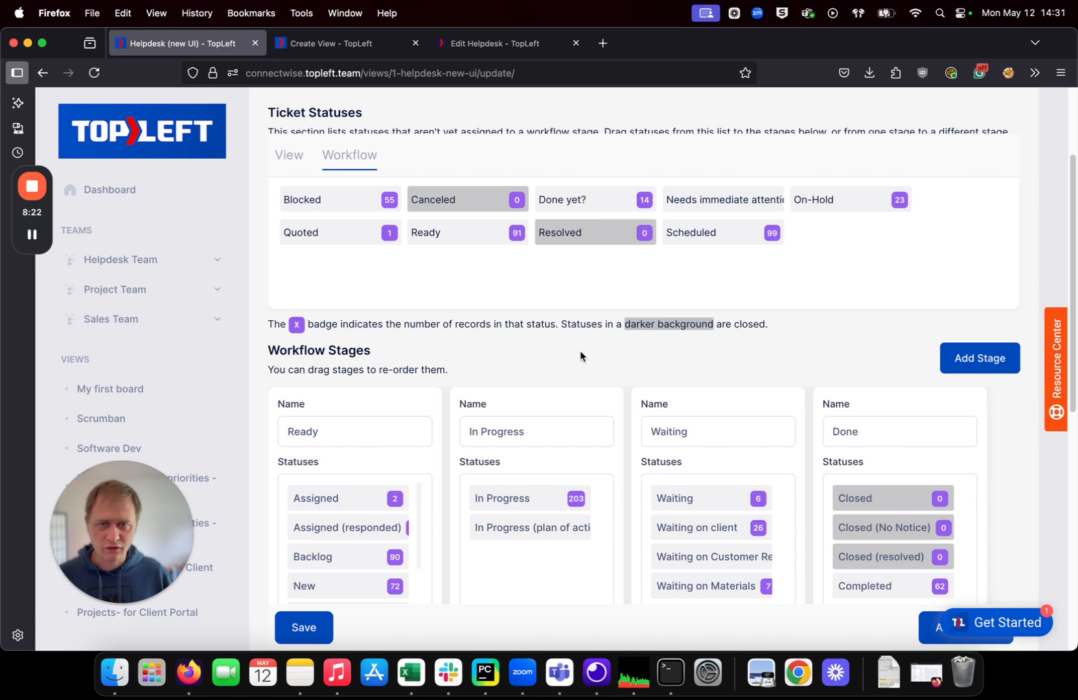
pyautogui.scroll(-5, 582, 350)
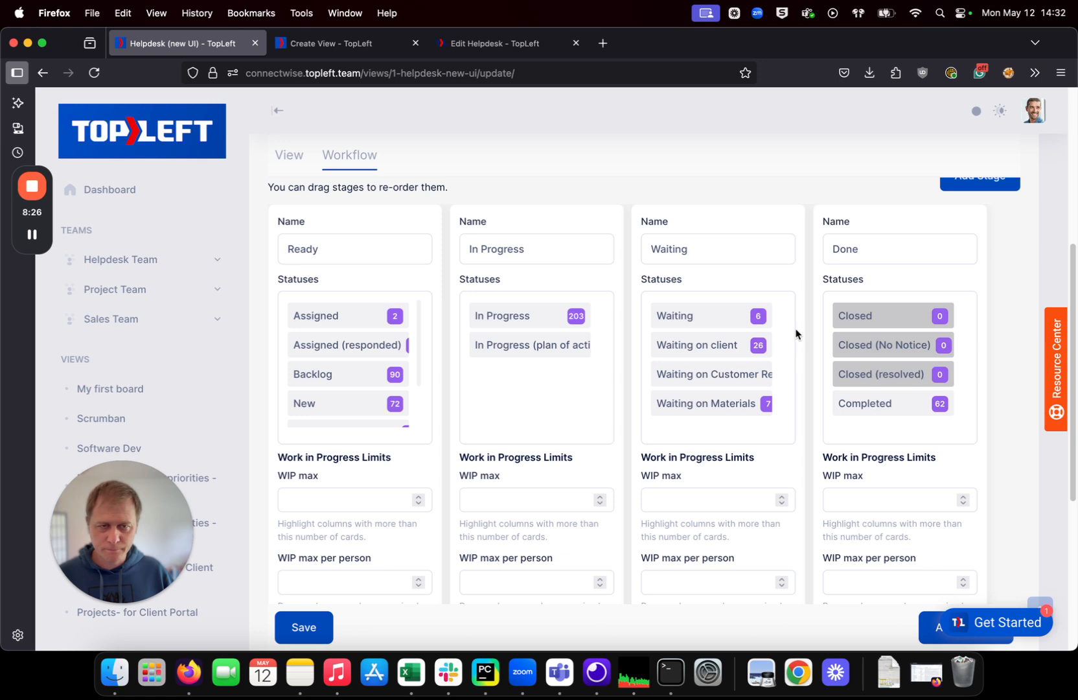
pyautogui.moveTo(728, 352)
pyautogui.mouseDown()
pyautogui.moveTo(390, 379)
pyautogui.moveTo(711, 359)
pyautogui.mouseUp()
# Step: Compare the Work in Progress Limits of the new workflow stages with the WIP min and max of the old board's columns
pyautogui.scroll(-5, 612, 466)
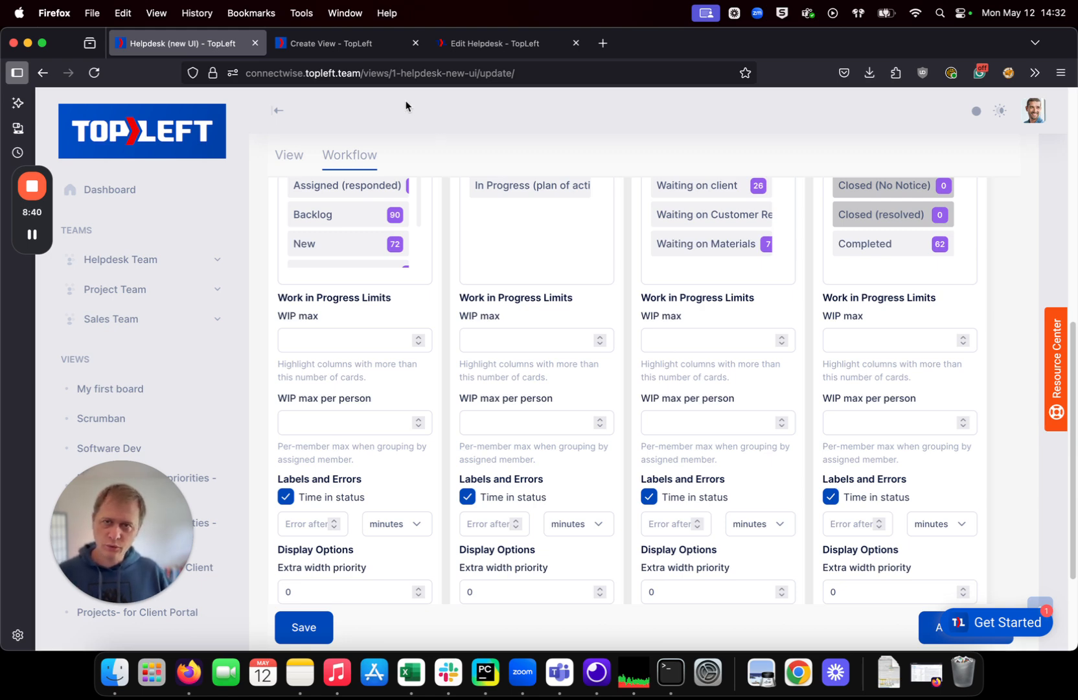
pyautogui.click(470, 44)
pyautogui.scroll(-5, 634, 375)
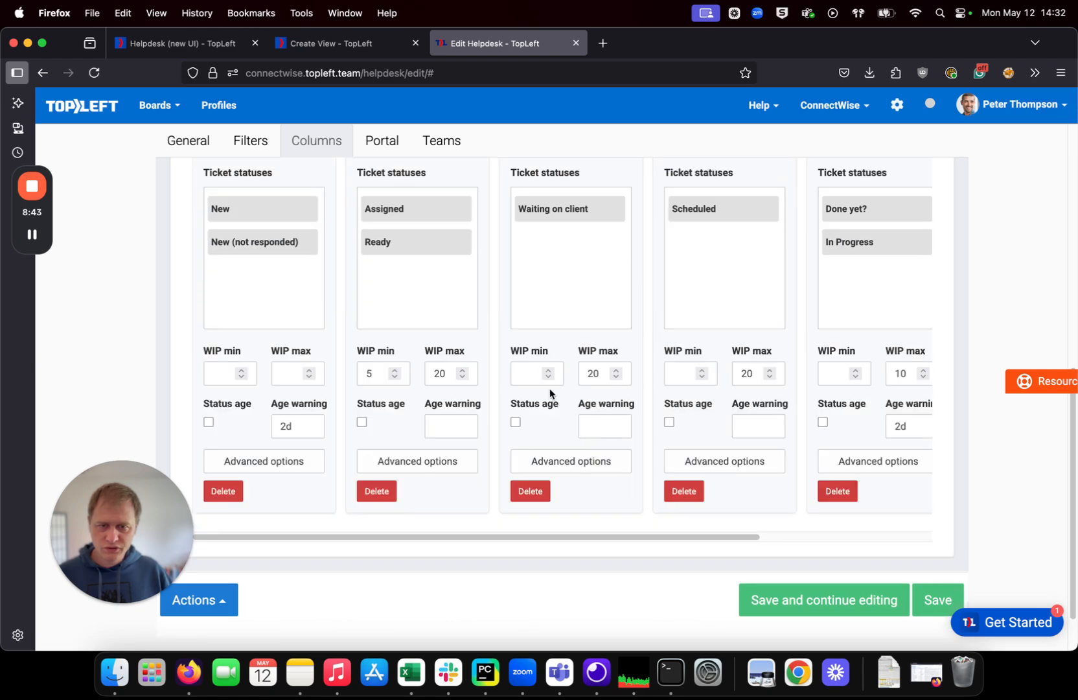
pyautogui.click(595, 373)
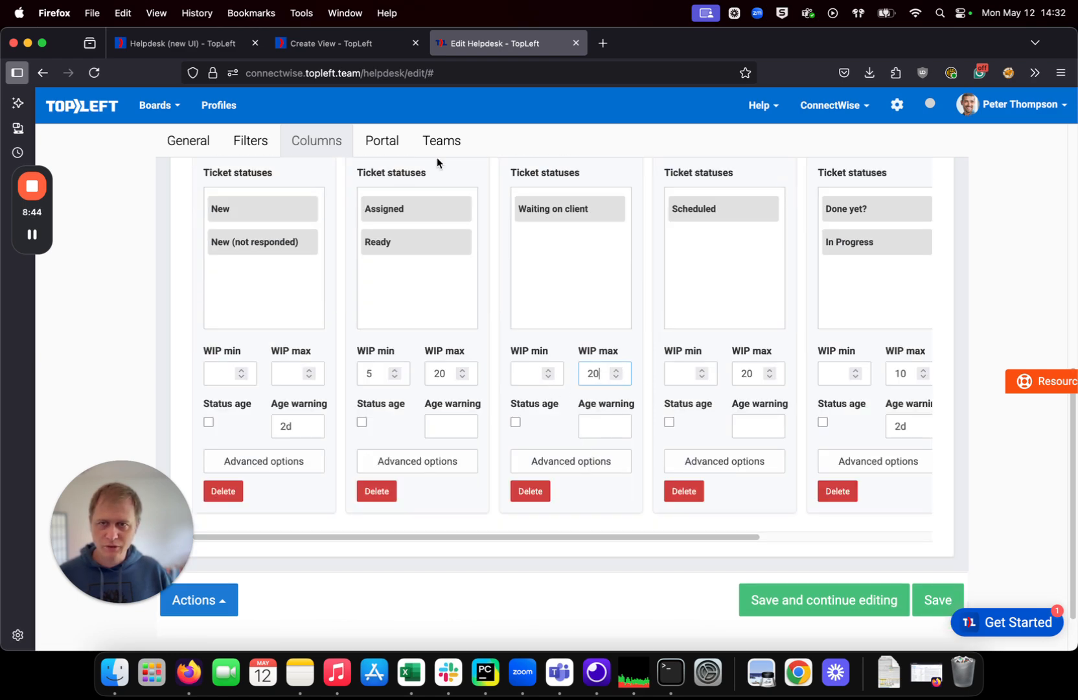
pyautogui.click(193, 43)
pyautogui.click(485, 43)
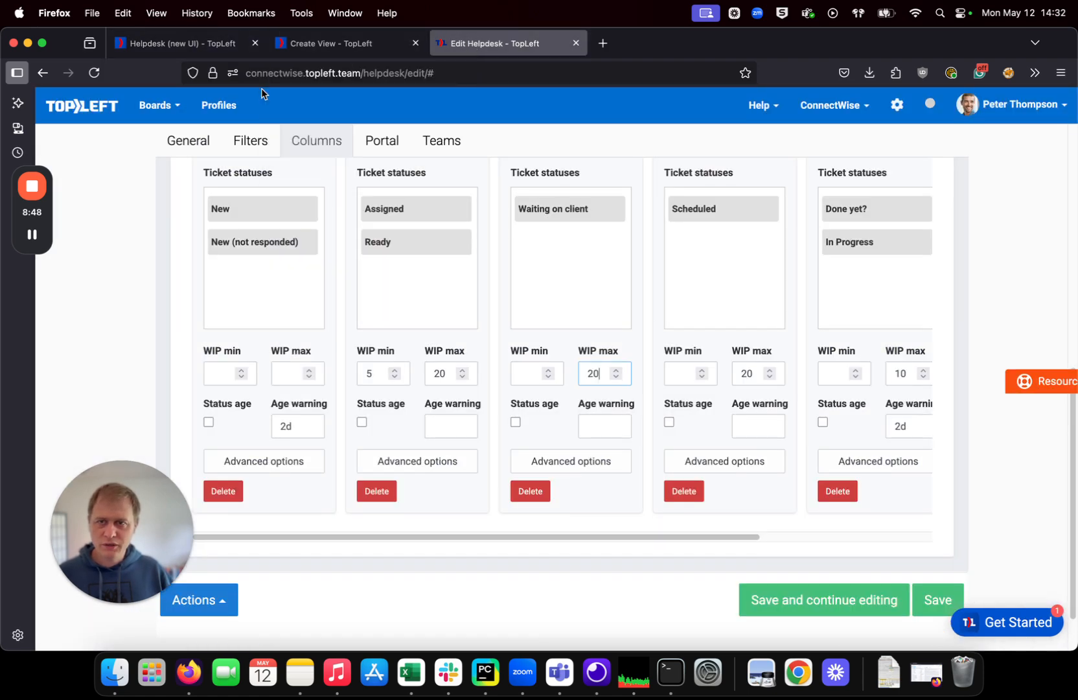
# Step: Compare the old board's WIP limits per swimlane option with WIP max per person on the new Waiting stage
pyautogui.click(200, 149)
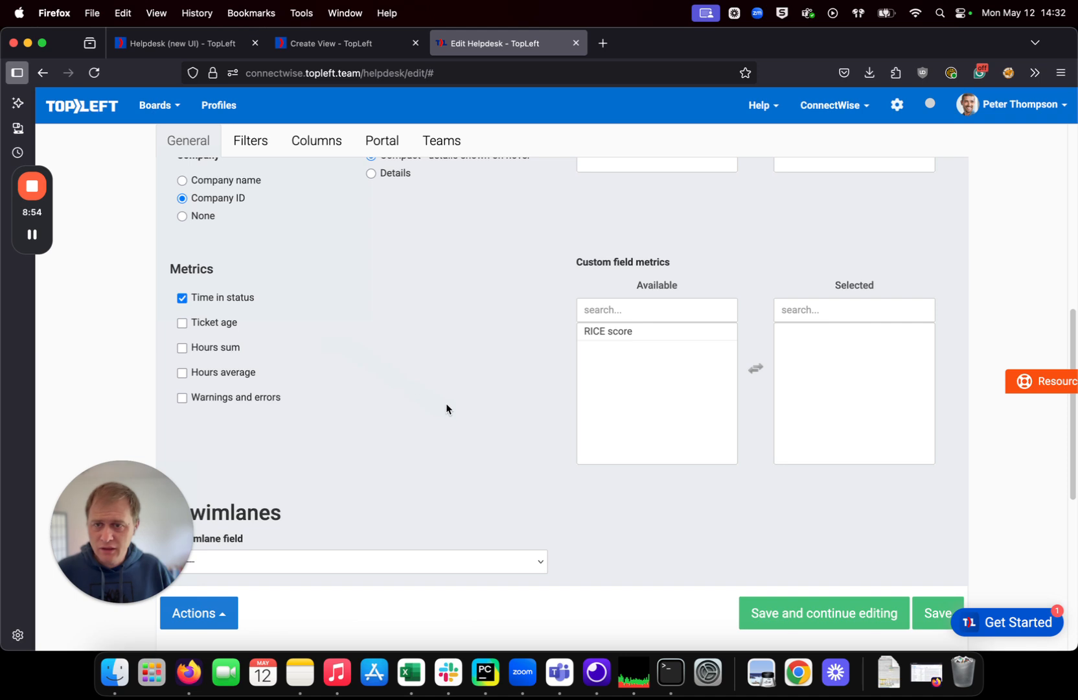
pyautogui.scroll(-1, 408, 402)
pyautogui.scroll(-5, 408, 407)
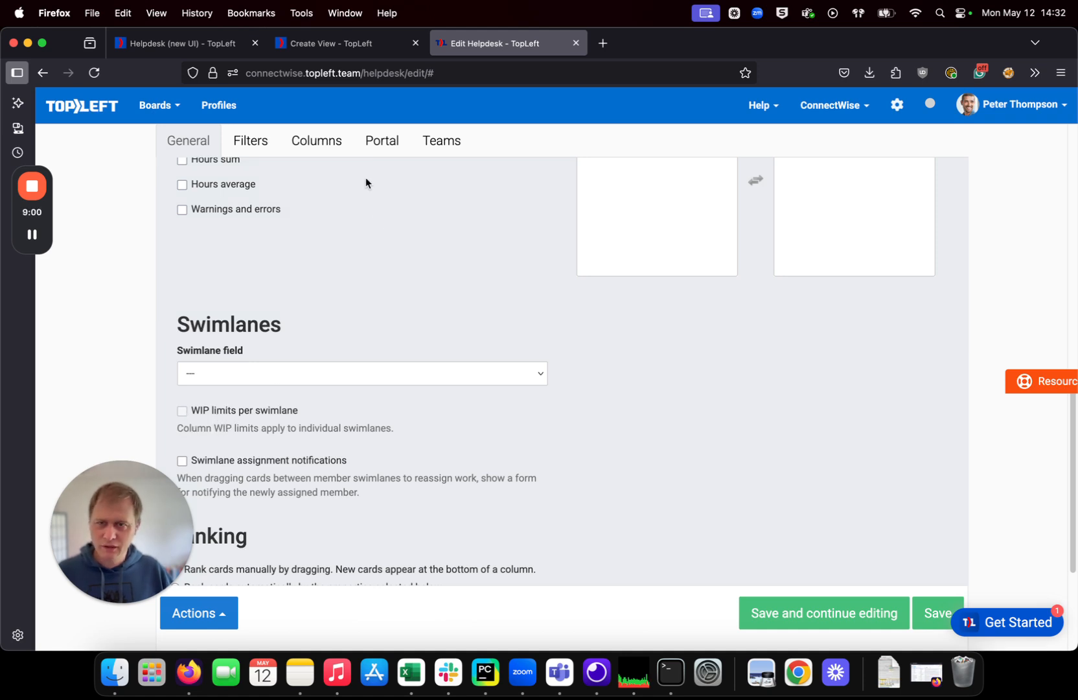
pyautogui.click(205, 47)
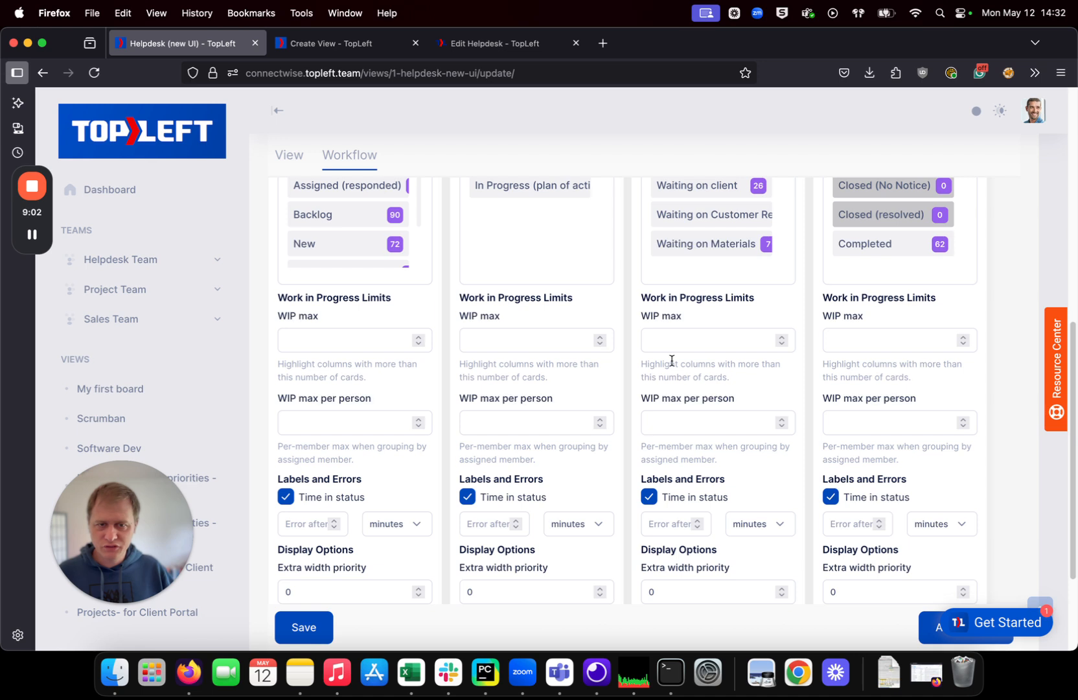
pyautogui.click(679, 417)
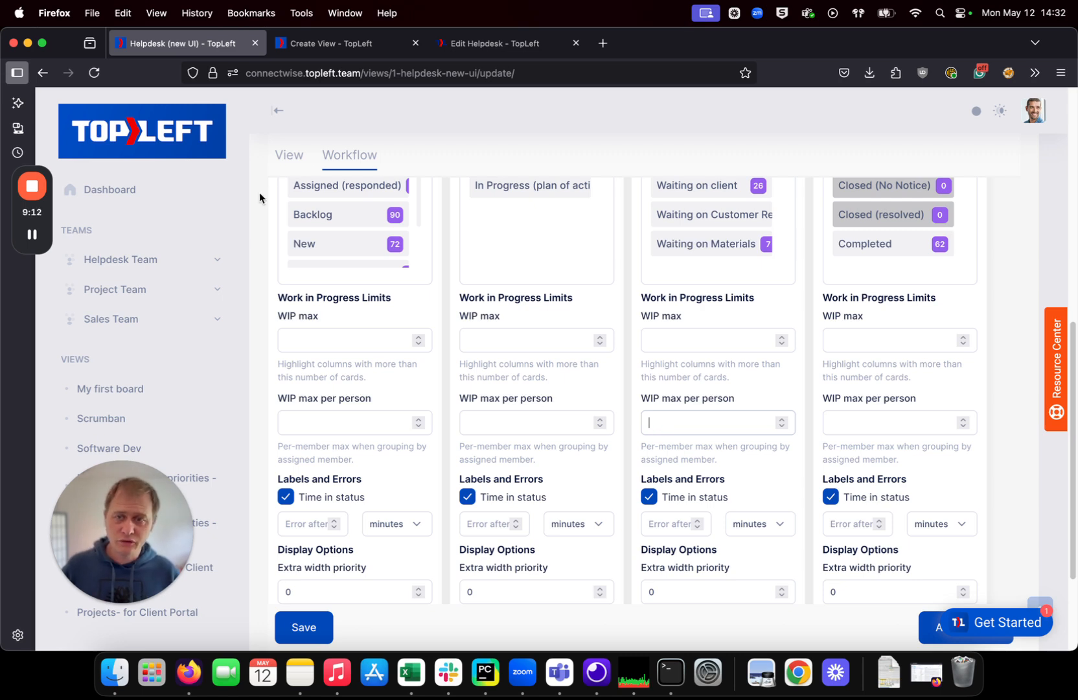
# Step: Check the Default group setting of the Helpdesk (new UI) view
pyautogui.click(289, 155)
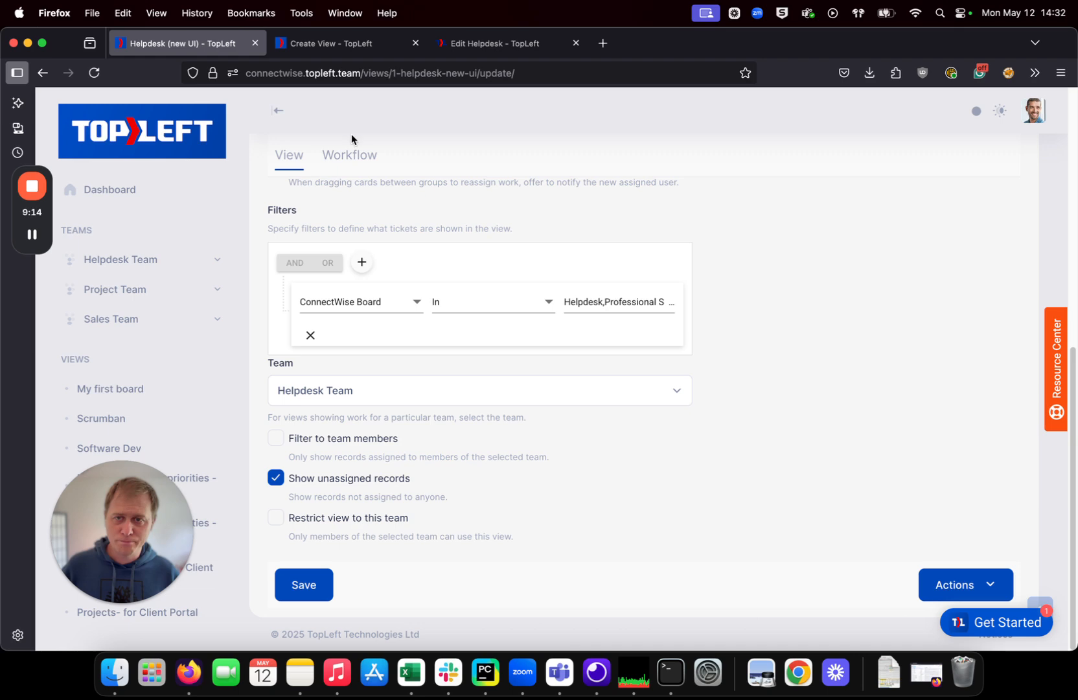
pyautogui.click(345, 154)
pyautogui.click(289, 155)
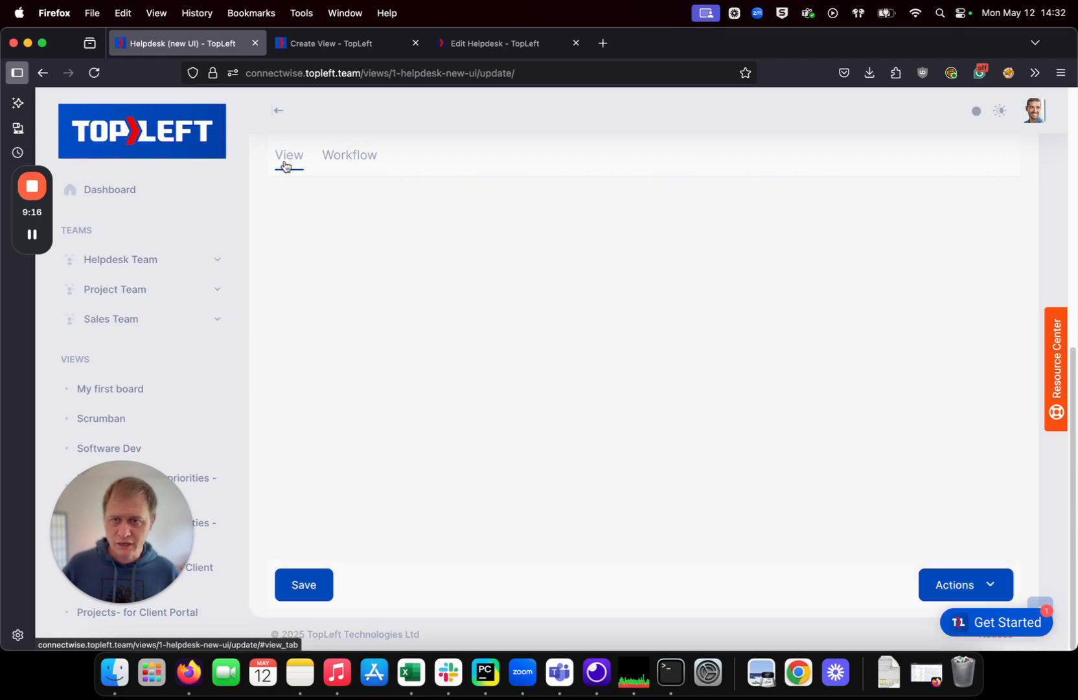
pyautogui.scroll(5, 362, 331)
pyautogui.scroll(1, 362, 332)
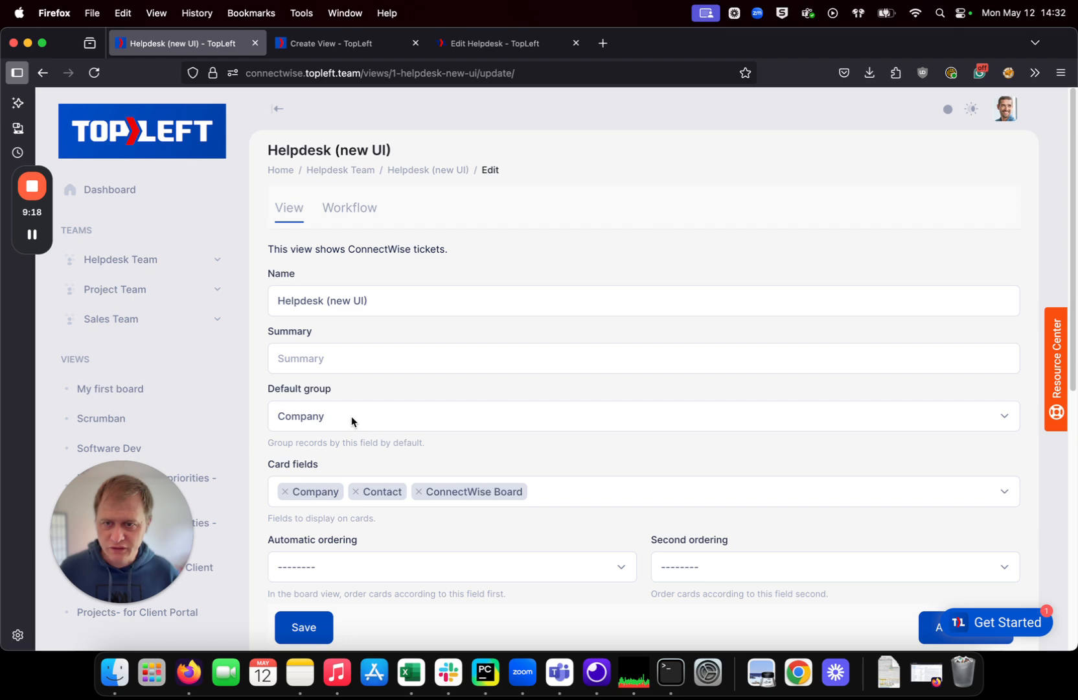
# Step: Review the WIP max, WIP max per person, labels and display options of the Waiting workflow stage
pyautogui.click(343, 208)
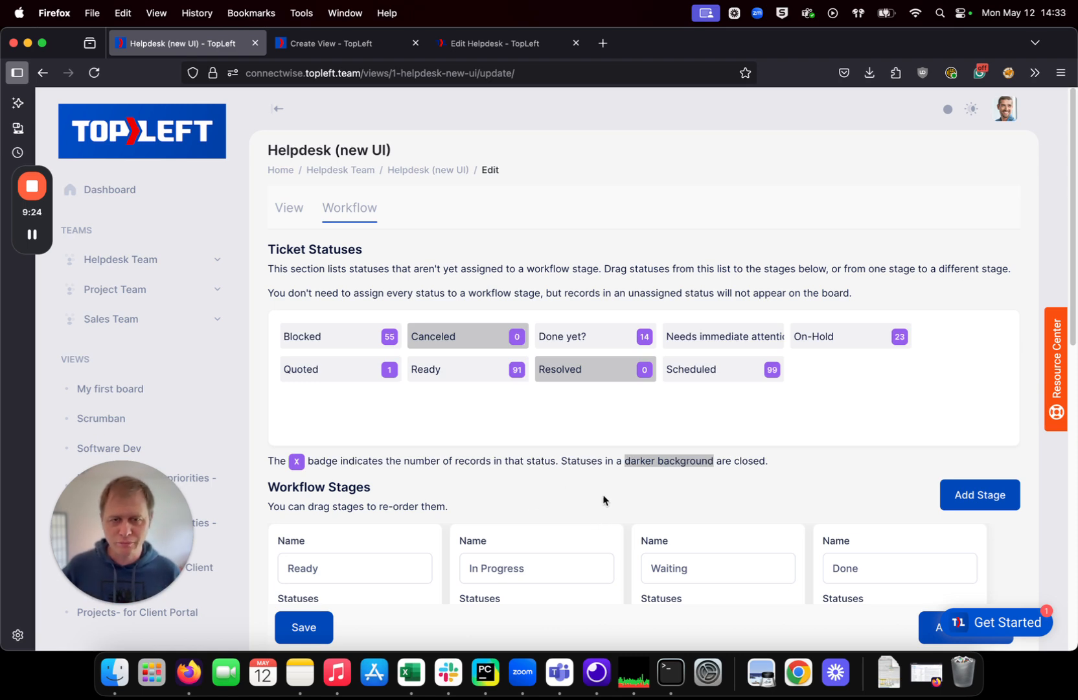
pyautogui.scroll(-10, 602, 498)
pyautogui.scroll(-4, 627, 486)
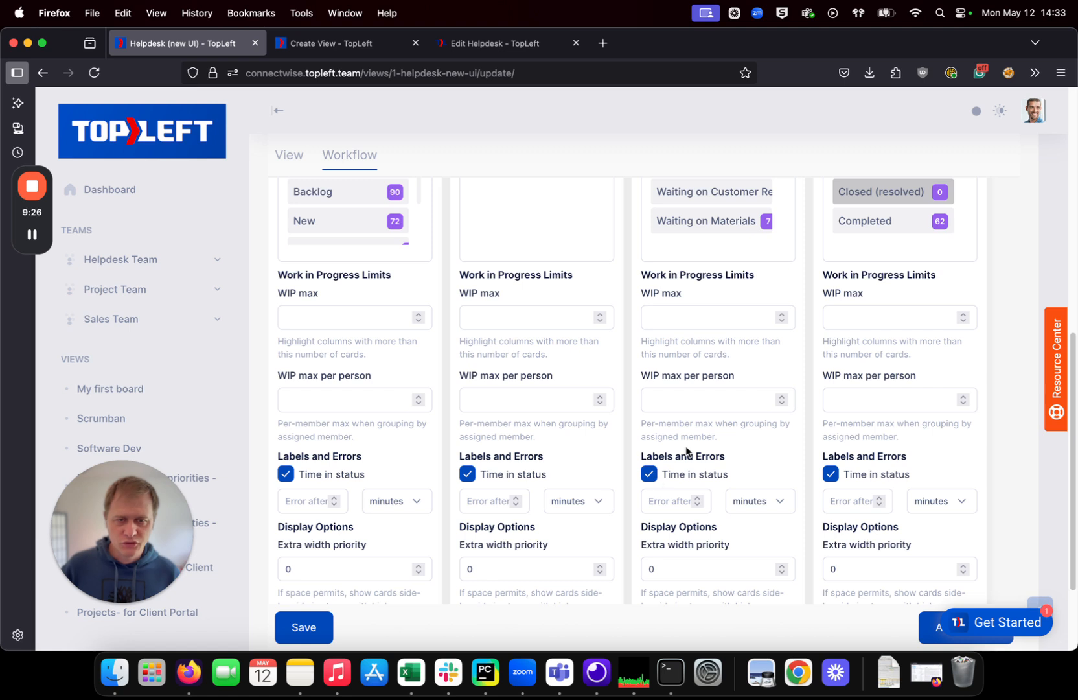
pyautogui.click(677, 394)
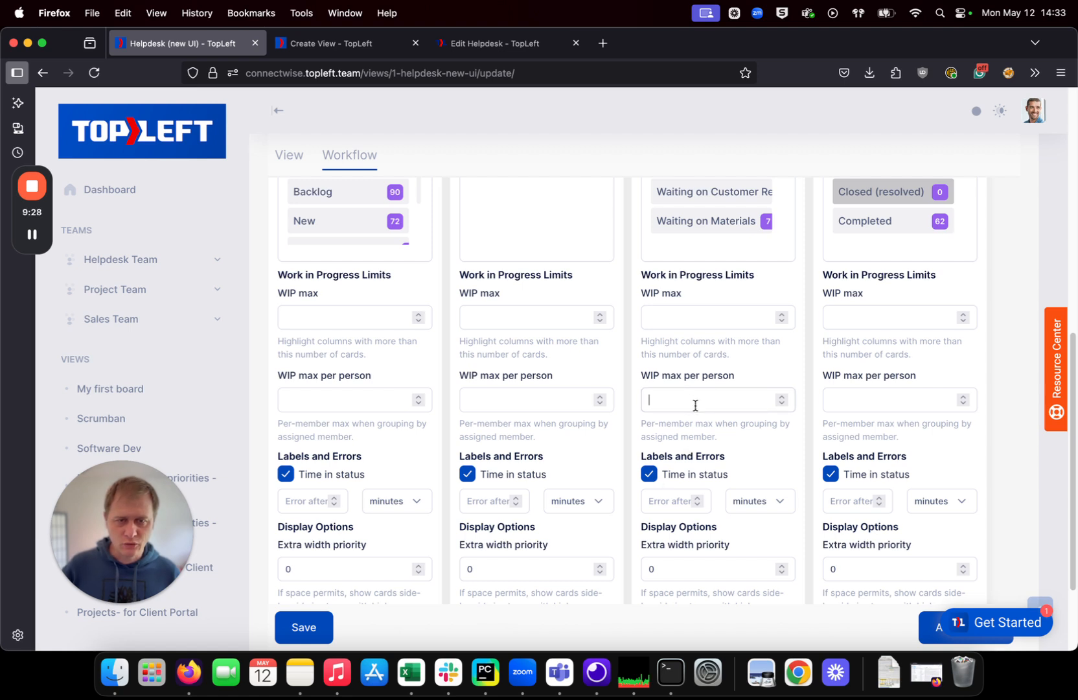
pyautogui.click(692, 312)
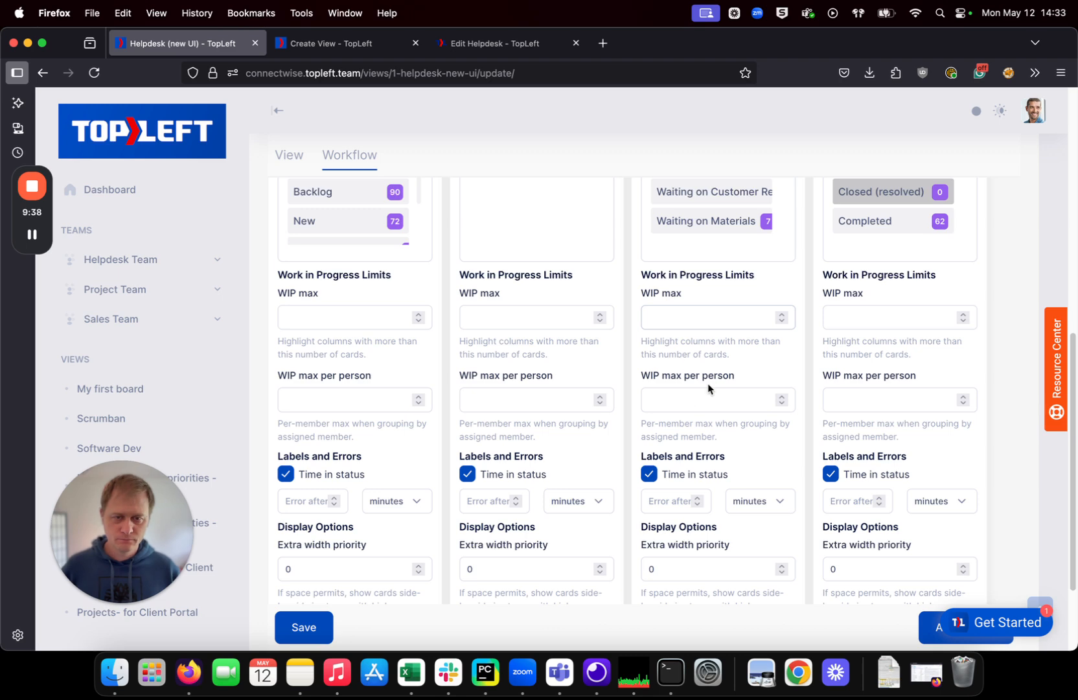
pyautogui.scroll(-3, 698, 359)
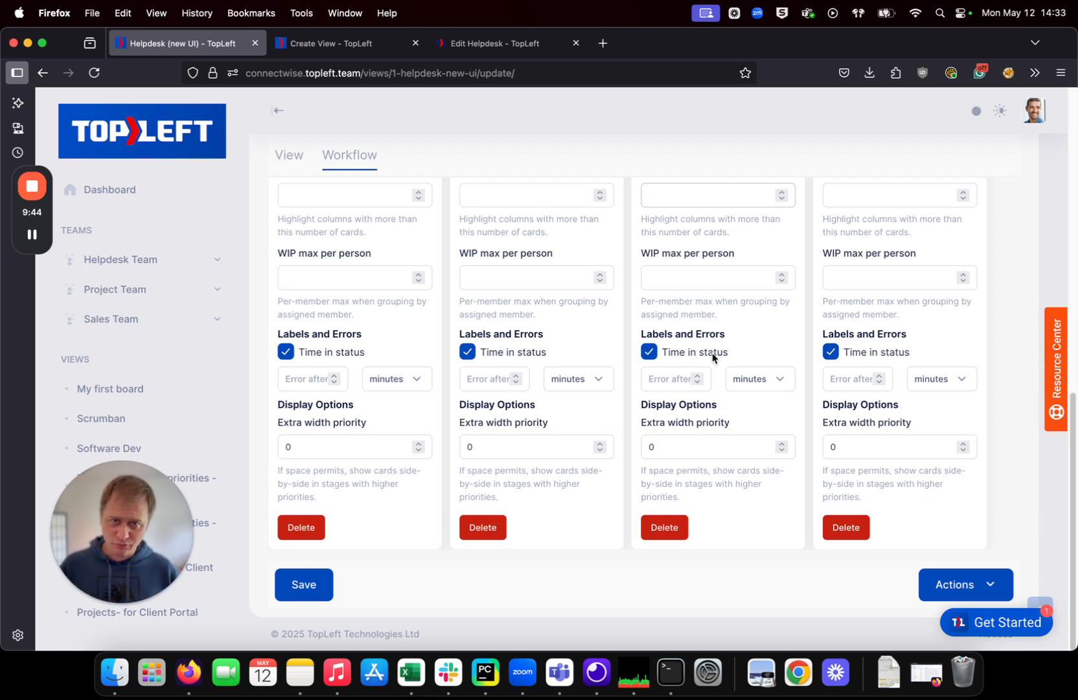
pyautogui.scroll(5, 706, 324)
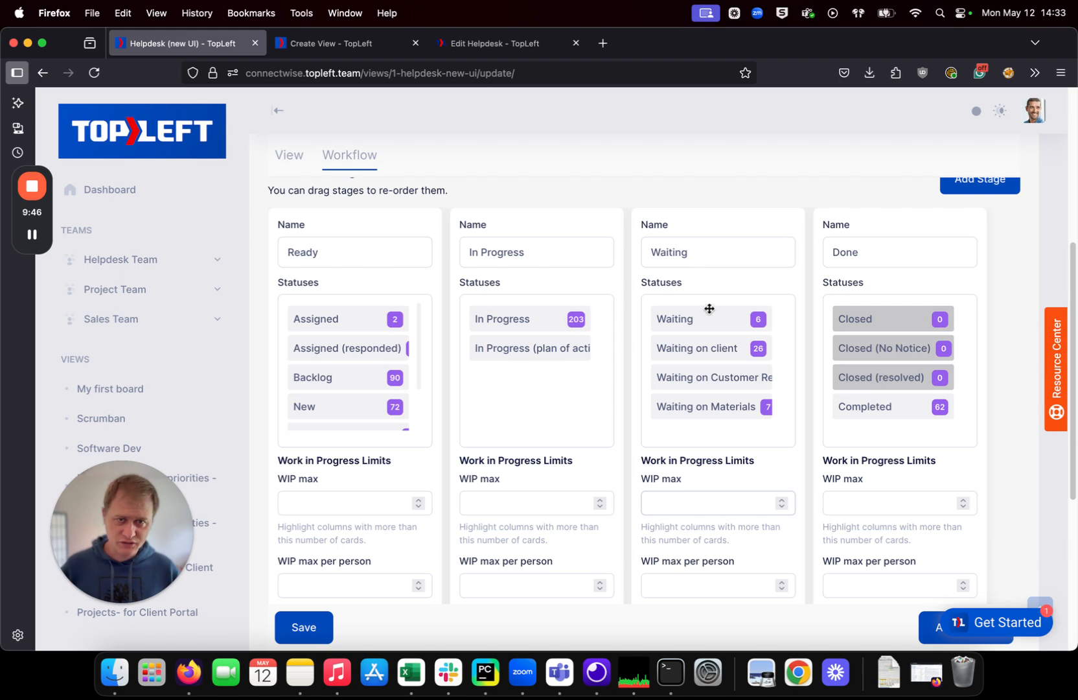
pyautogui.scroll(-4, 710, 308)
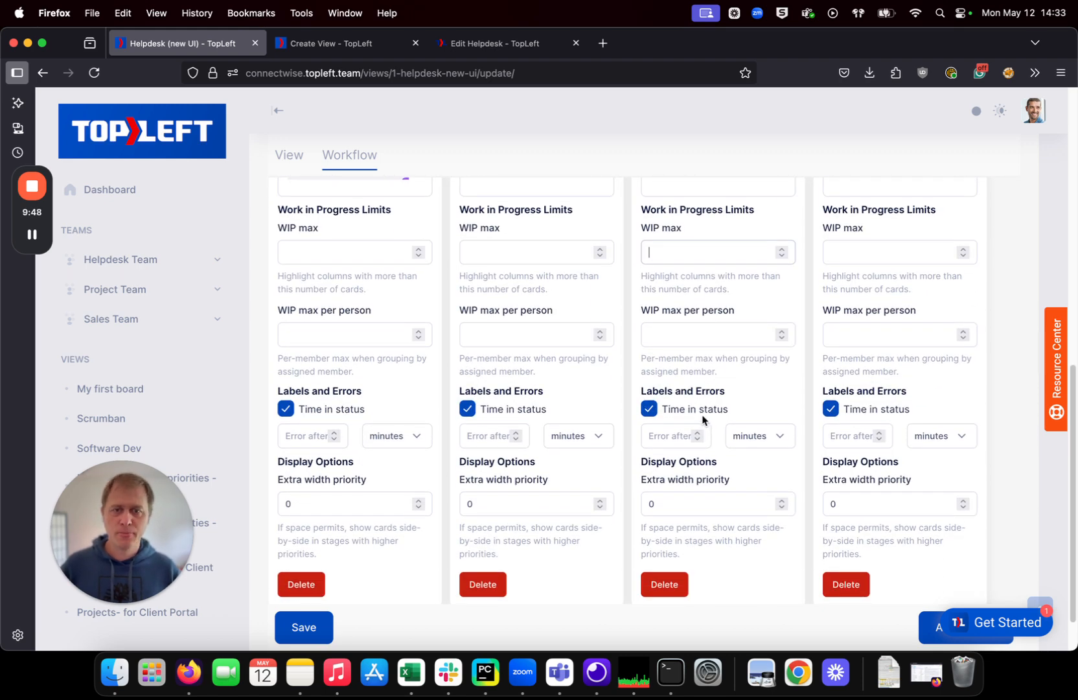
# Step: Set the Waiting stage's time in status error to trigger after 7 days
pyautogui.scroll(-1, 705, 424)
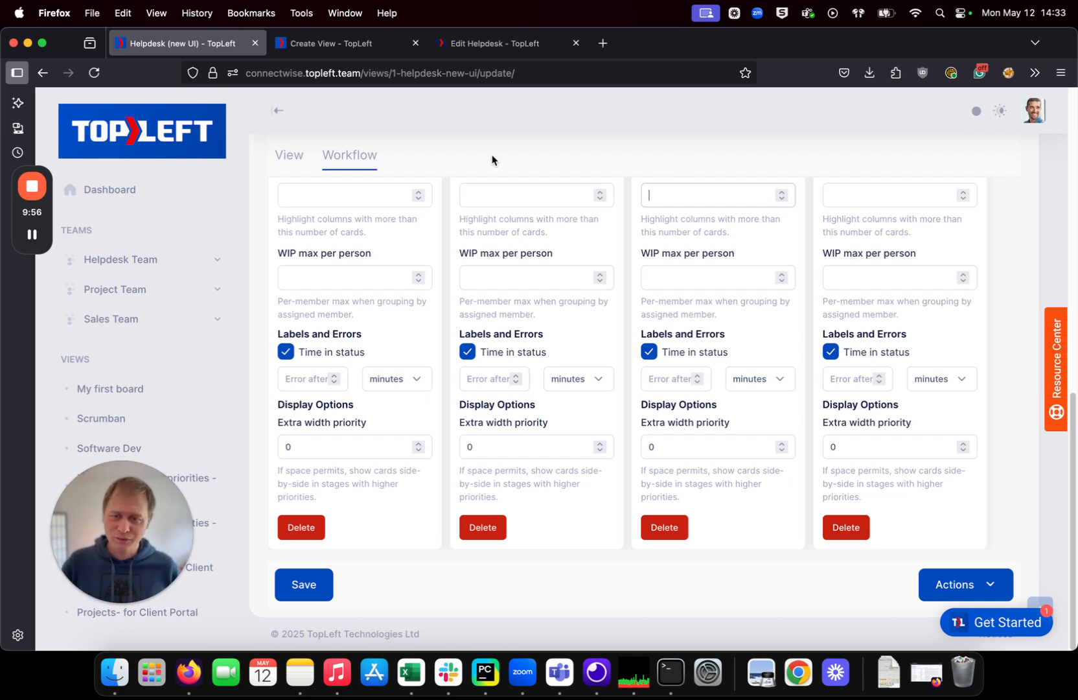
pyautogui.click(653, 378)
pyautogui.write('7')
pyautogui.click(764, 378)
pyautogui.click(754, 403)
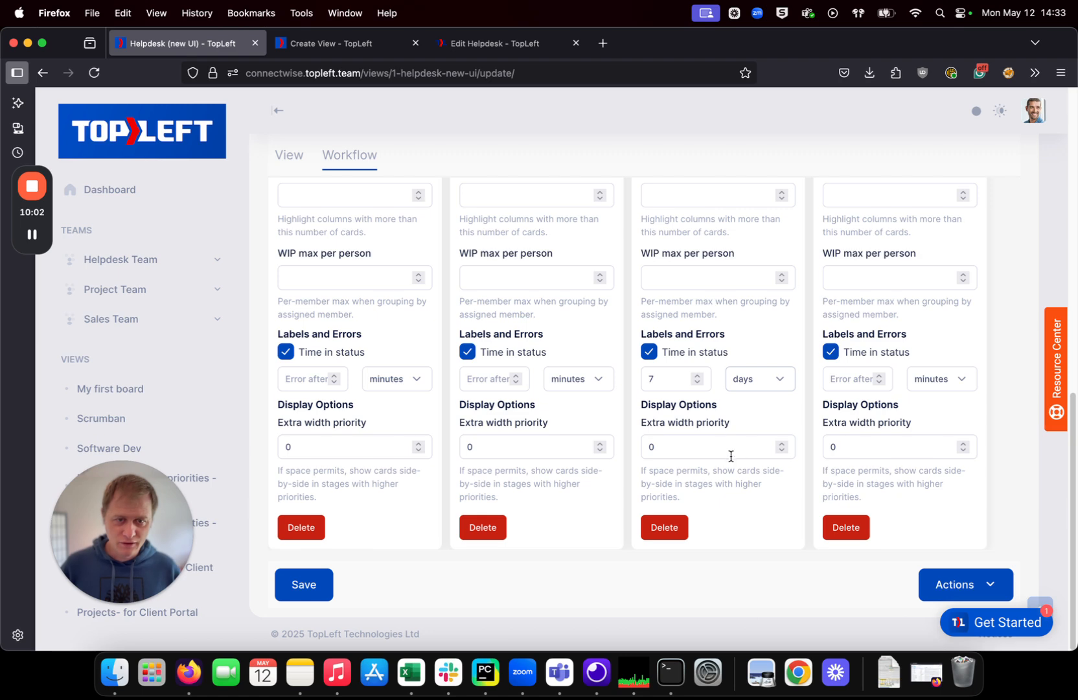
# Step: Save the workflow changes to the Helpdesk (new UI) view
pyautogui.scroll(5, 729, 450)
pyautogui.scroll(-5, 729, 450)
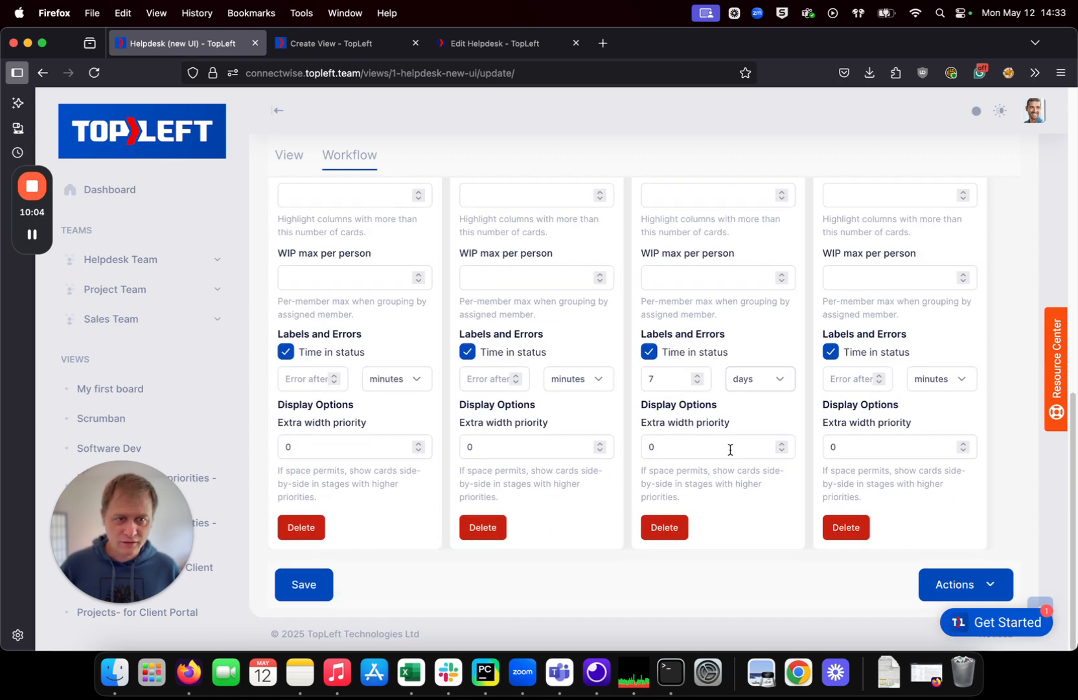
pyautogui.click(308, 586)
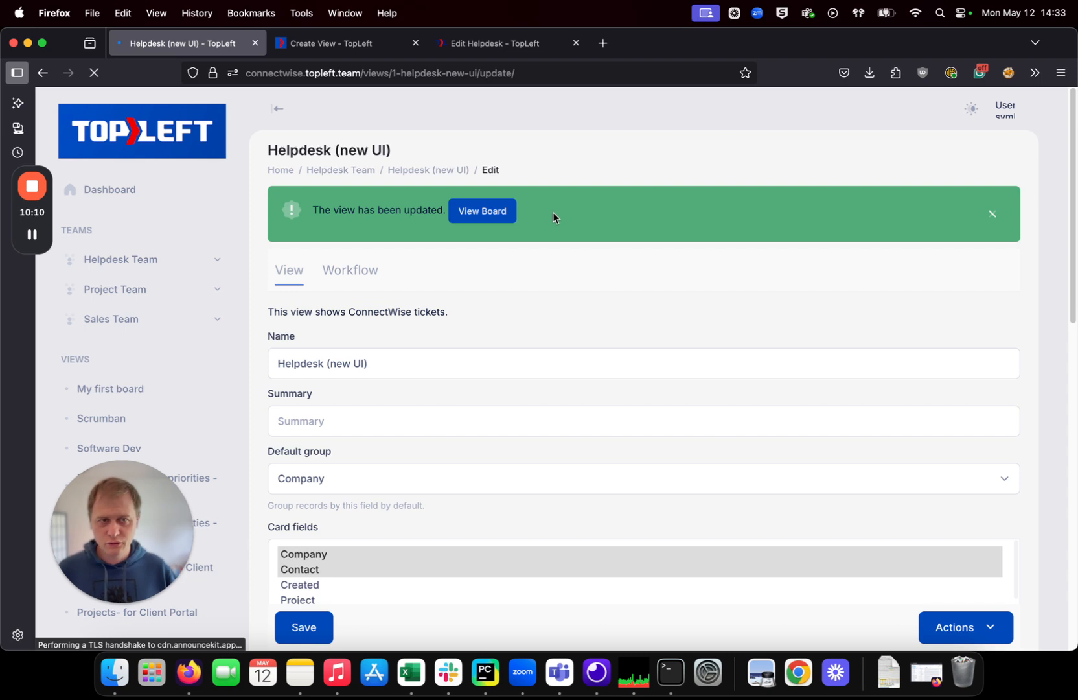
# Step: Open the updated view's board, check its Charts page and return to the board
pyautogui.click(487, 219)
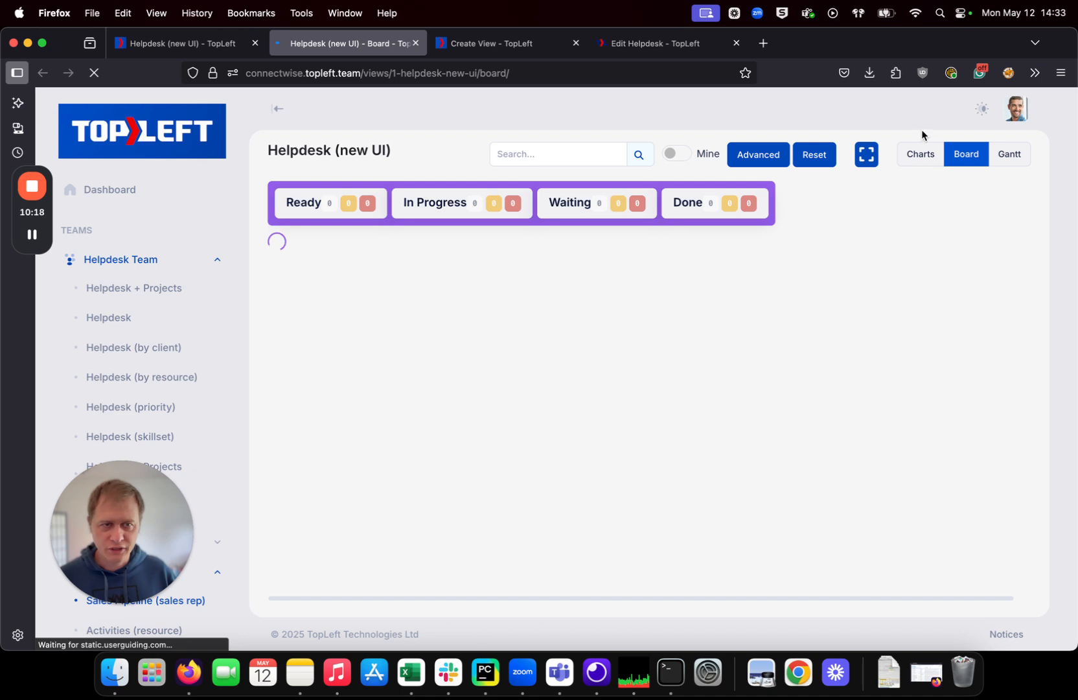
pyautogui.click(919, 156)
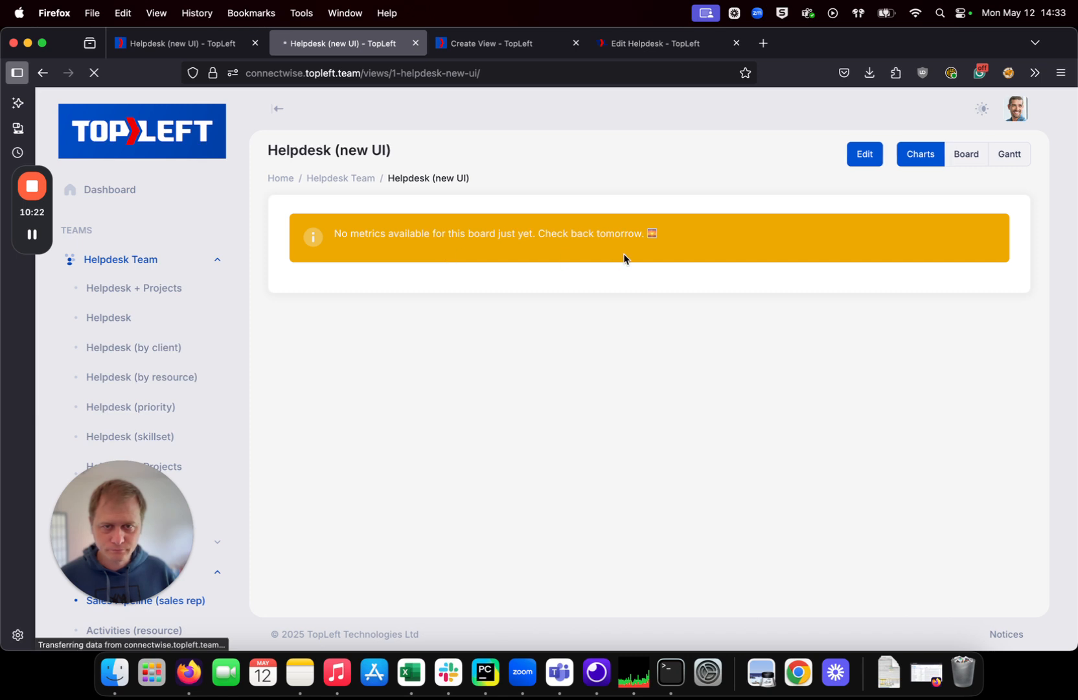
pyautogui.click(968, 159)
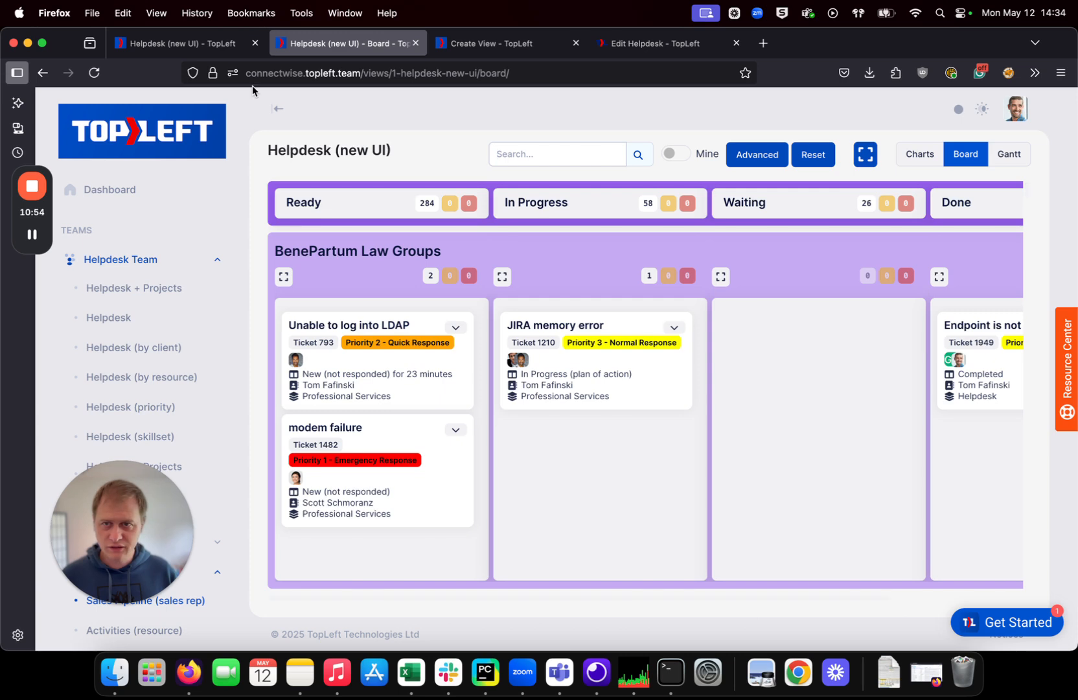
# Step: Collapse the navigation sidebar and slightly reduce the height of the BenePartum Law Groups swimlane
pyautogui.click(277, 111)
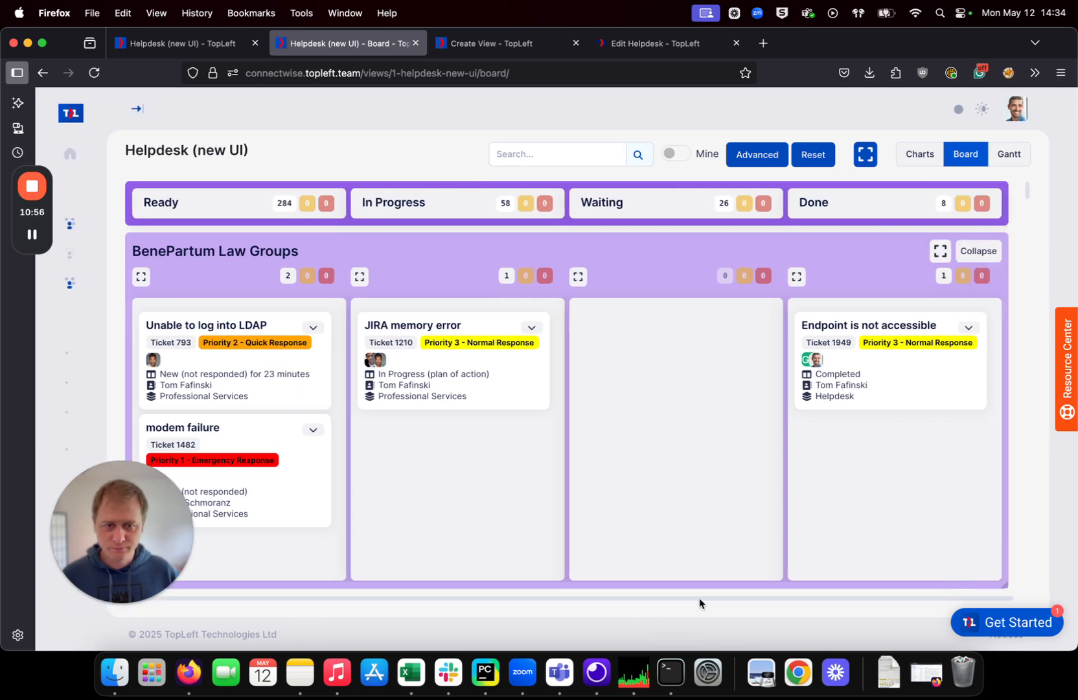
pyautogui.scroll(-5, 710, 416)
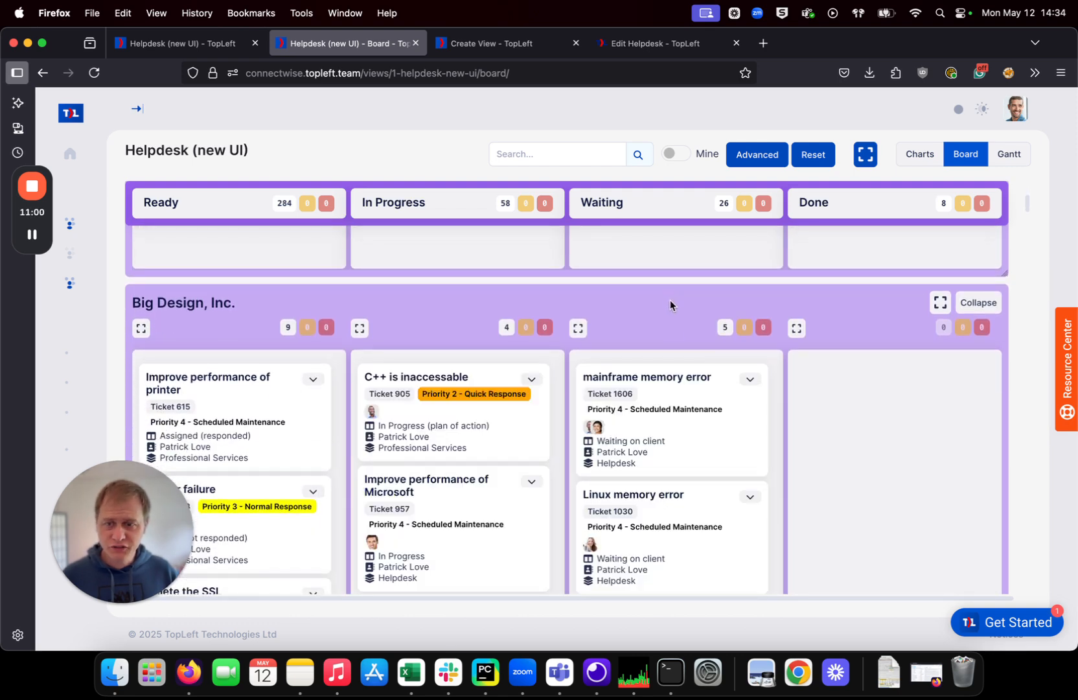
pyautogui.scroll(5, 698, 333)
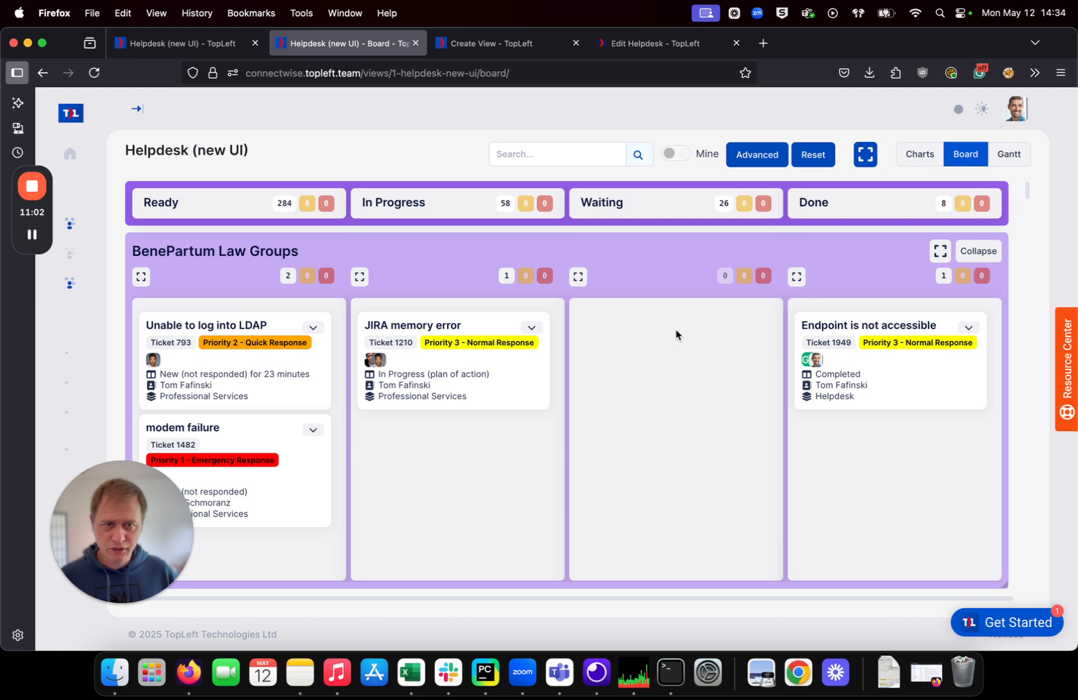
pyautogui.scroll(-1, 703, 335)
pyautogui.moveTo(1004, 522); pyautogui.dragTo(994, 476)
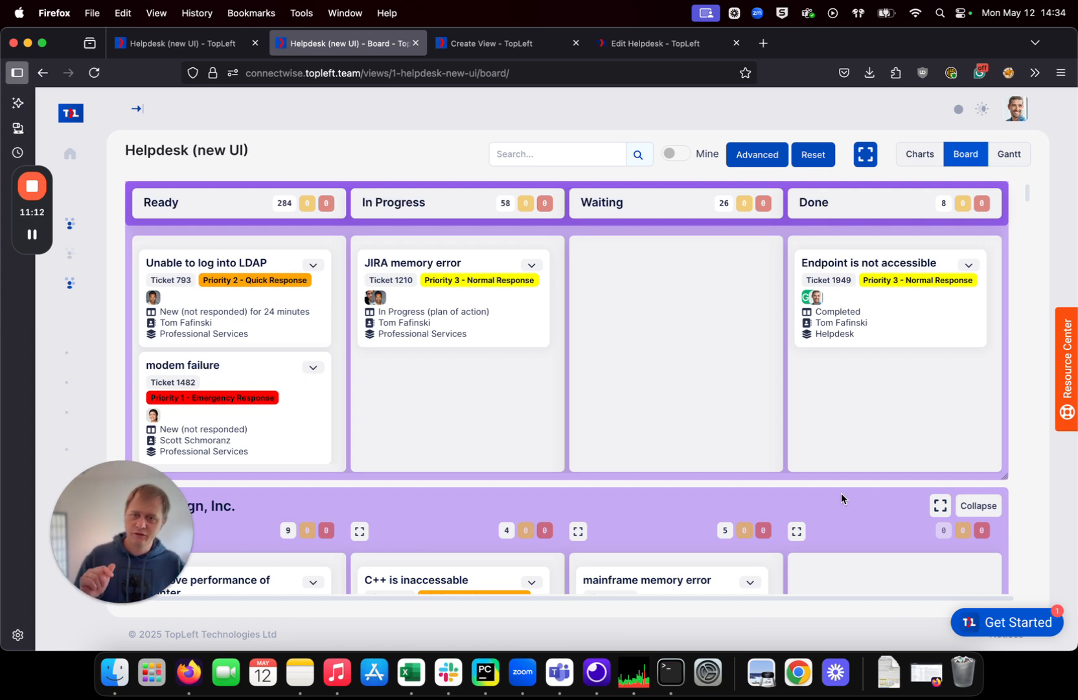
# Step: Review the ticket cards in the Big Design, Inc. and Black Rooster, Inc. swimlanes and check the actions offered for ticket 905
pyautogui.scroll(-5, 643, 505)
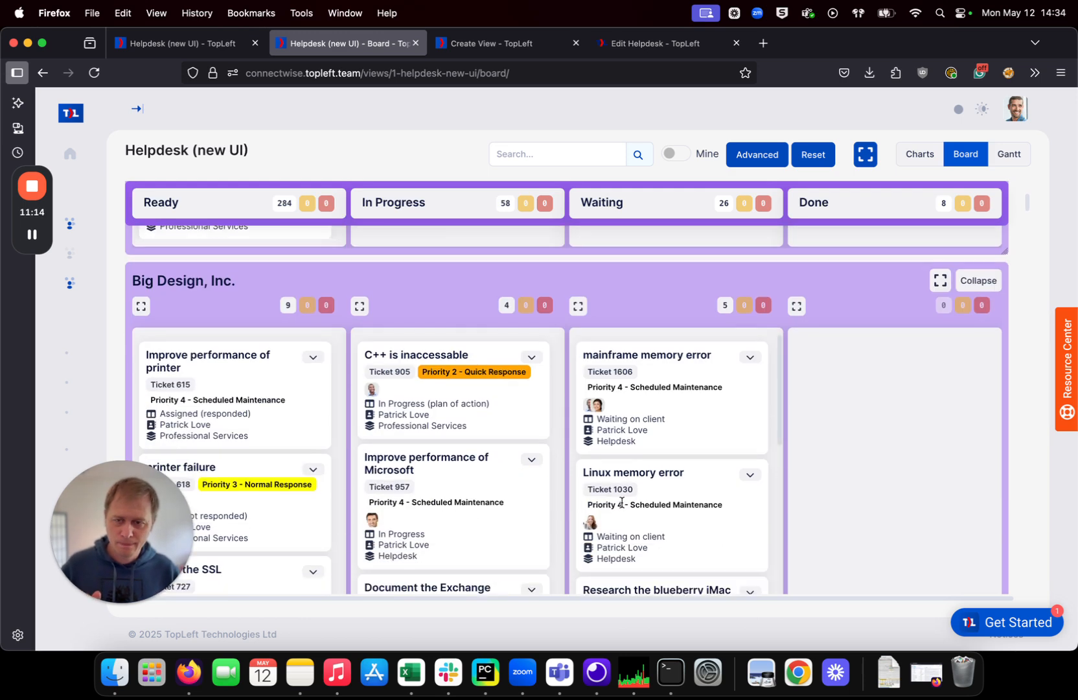
pyautogui.scroll(-3, 813, 472)
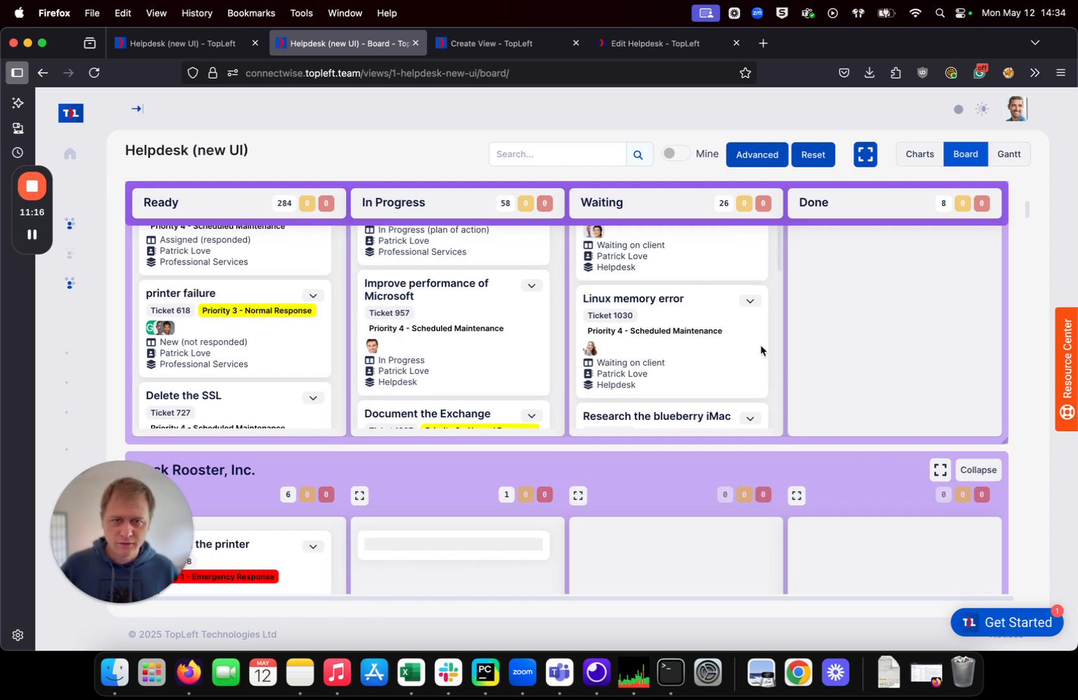
pyautogui.scroll(-2, 751, 506)
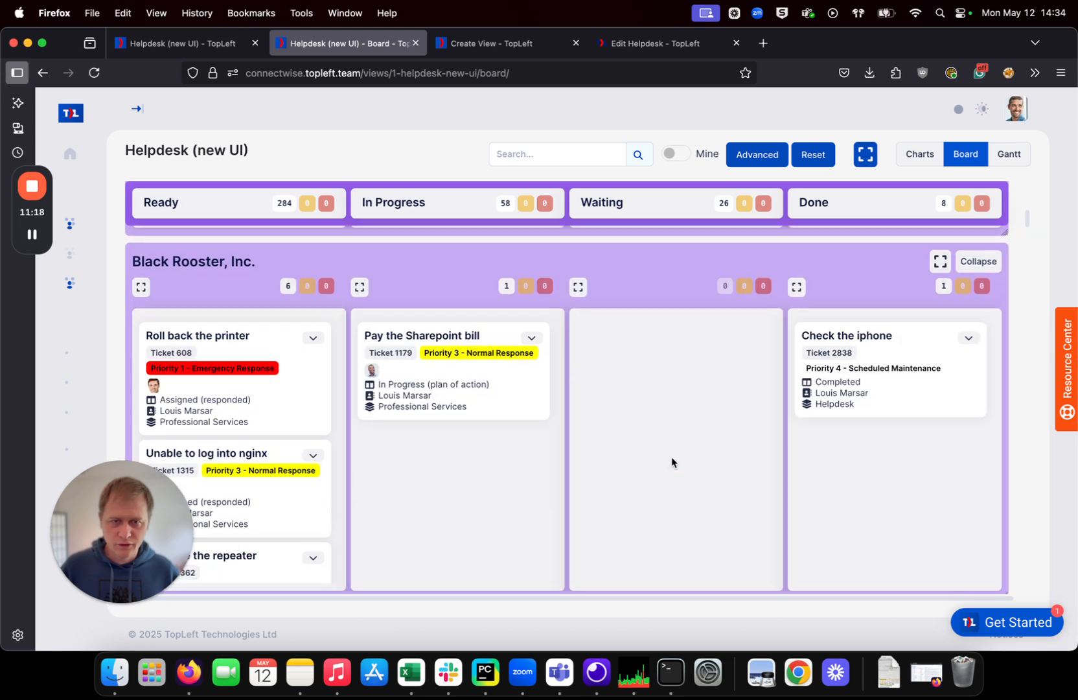
pyautogui.scroll(5, 670, 454)
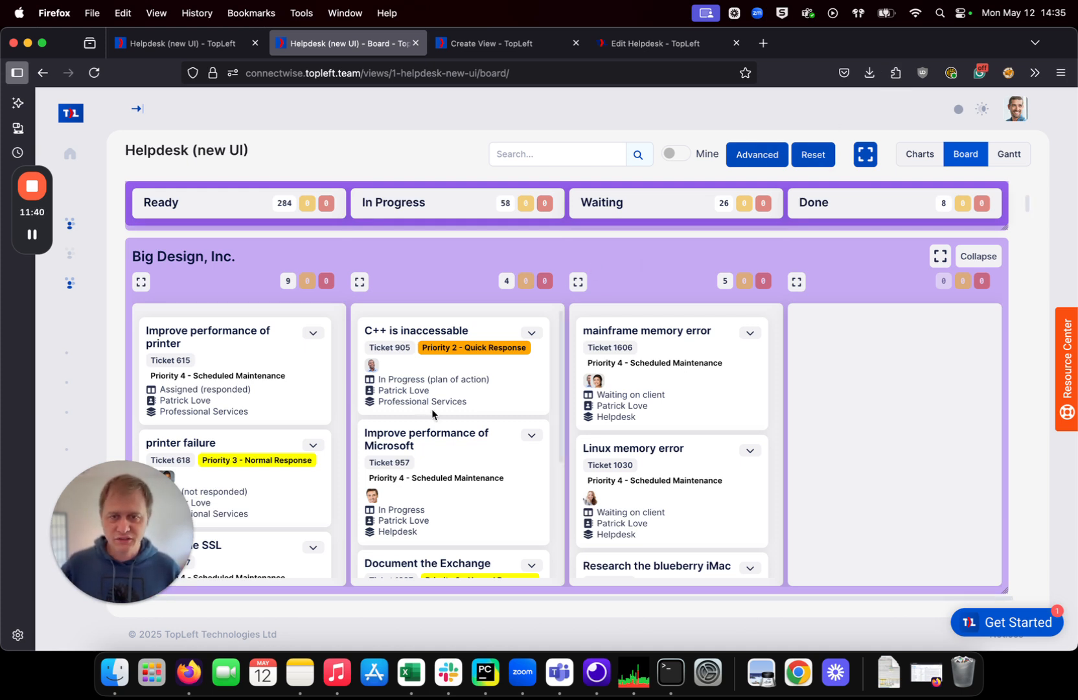
pyautogui.click(532, 334)
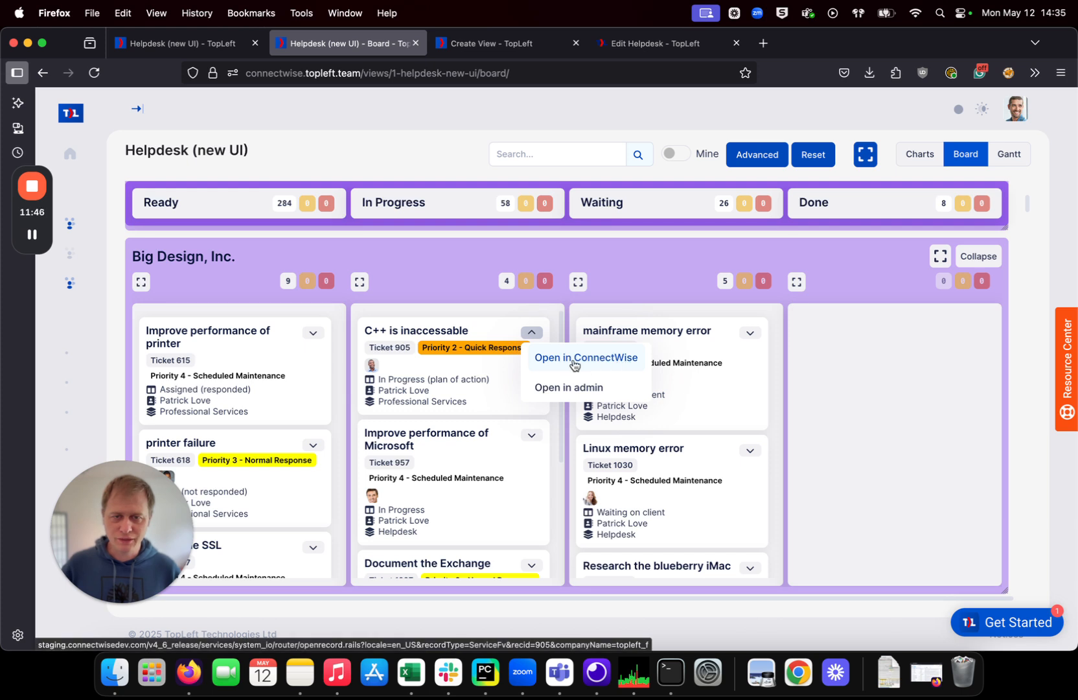
pyautogui.click(647, 253)
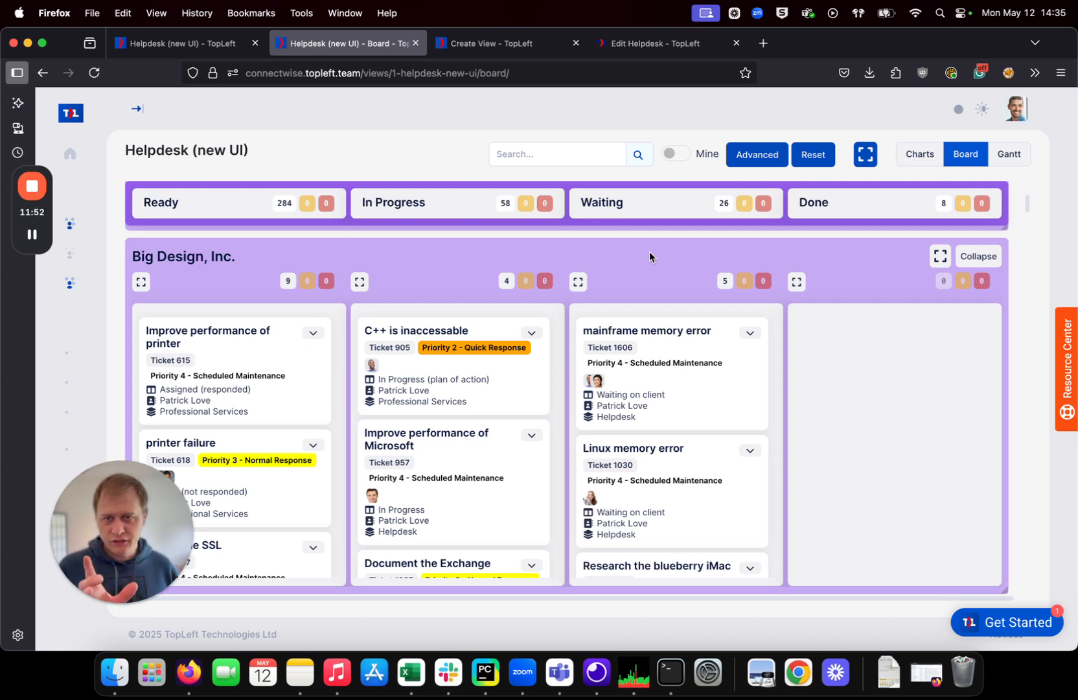
# Step: Recheck the view's grouping, card fields, ordering and filter settings and go back to its board
pyautogui.click(214, 43)
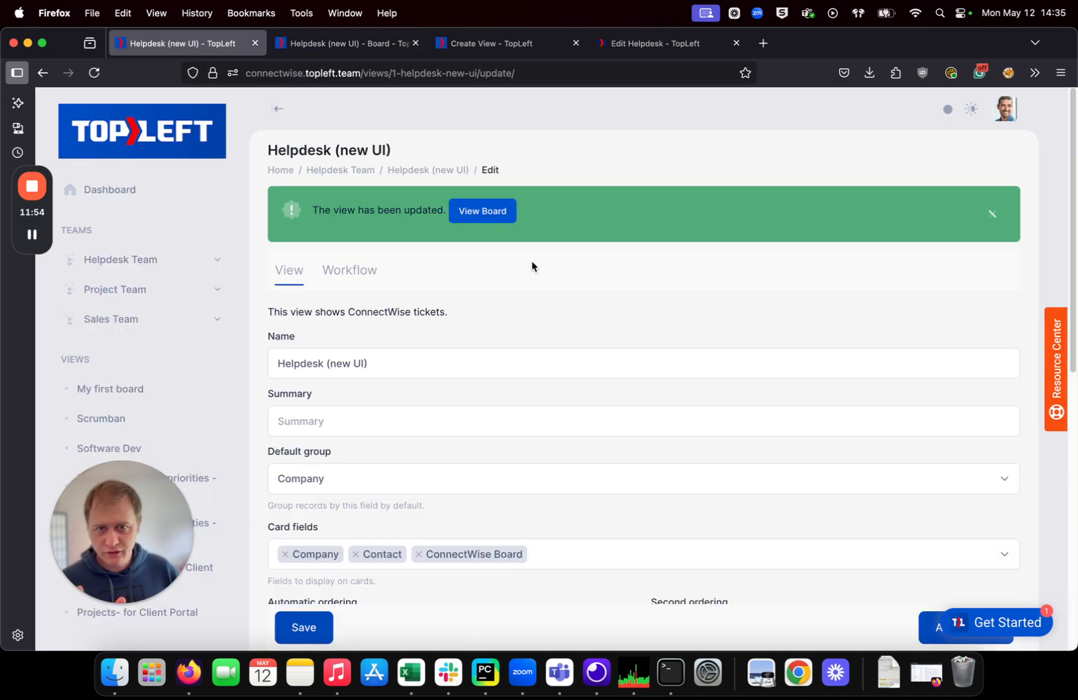
pyautogui.scroll(-5, 537, 415)
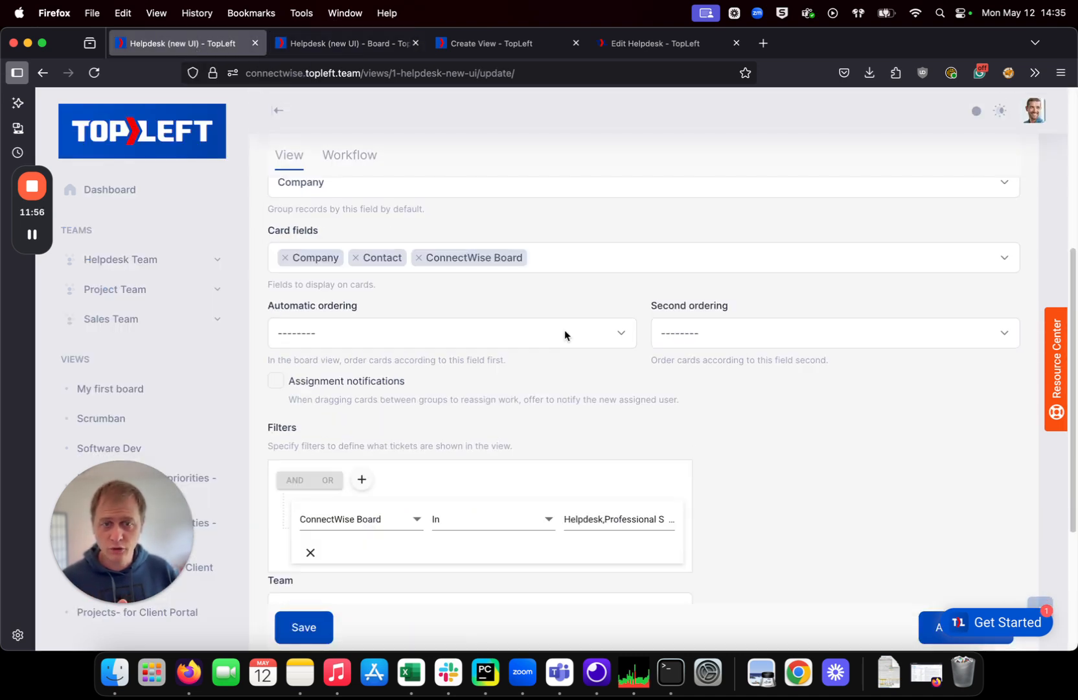
pyautogui.click(326, 42)
pyautogui.moveTo(509, 385)
pyautogui.mouseDown()
pyautogui.moveTo(504, 497)
pyautogui.moveTo(502, 383)
pyautogui.mouseUp()
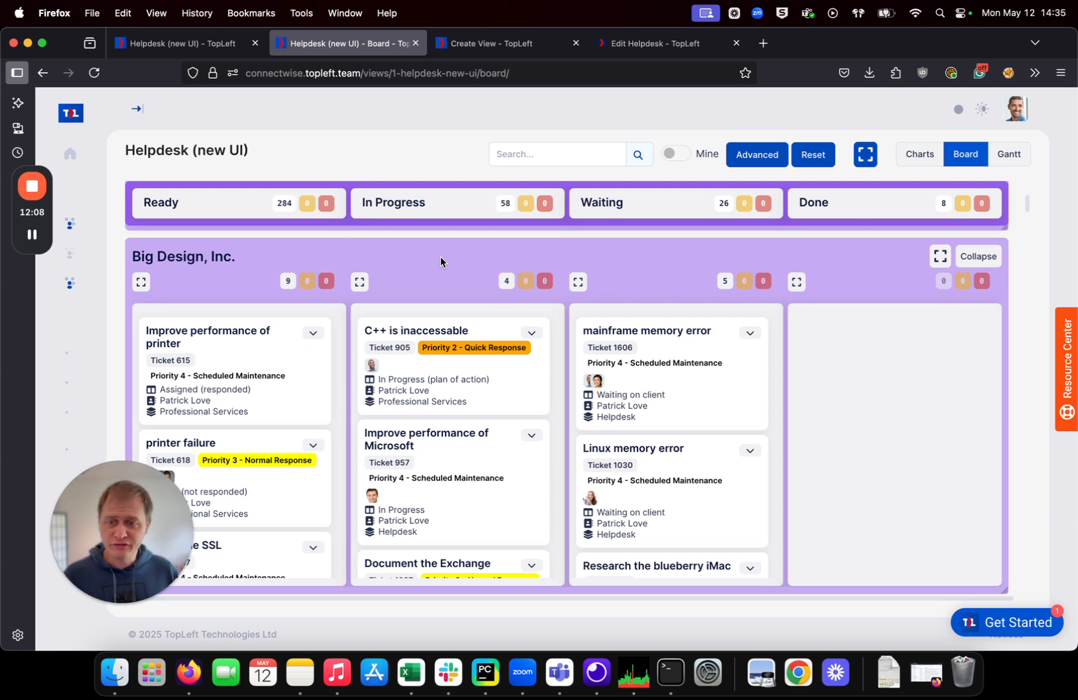
pyautogui.moveTo(142, 251)
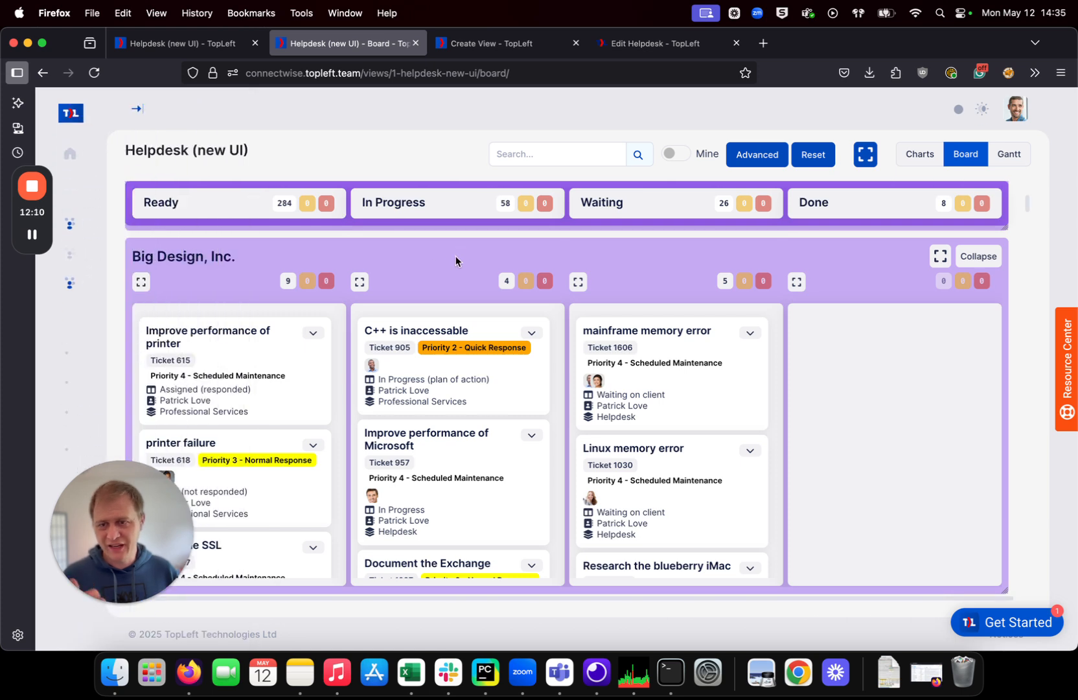